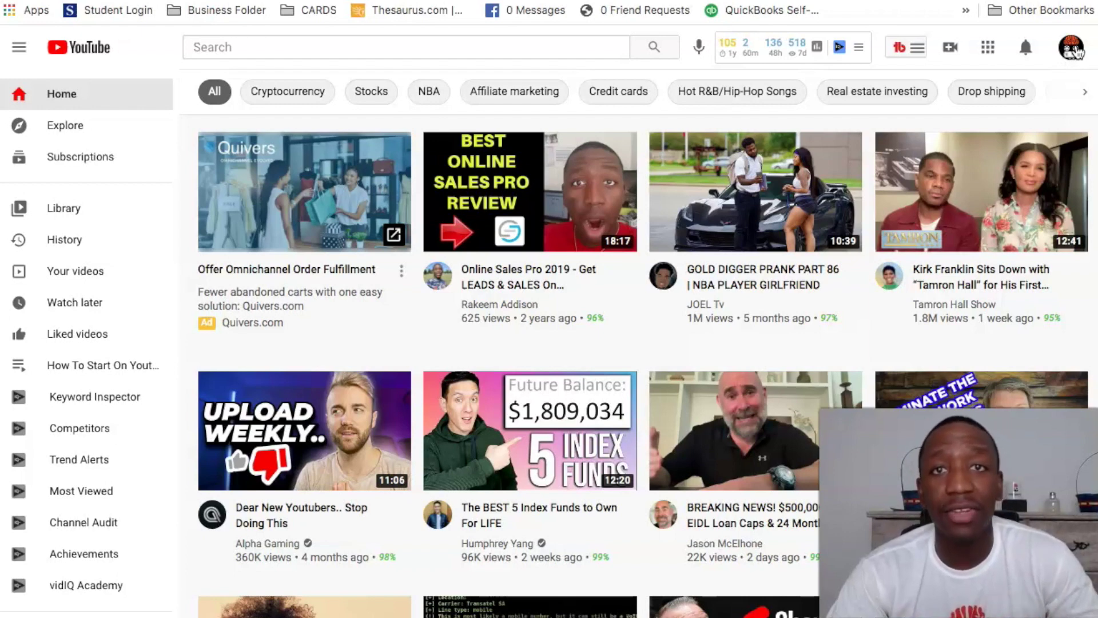
Open the channel's YouTube Studio from the avatar menu and scroll the sidebar to Customization.
click(1074, 50)
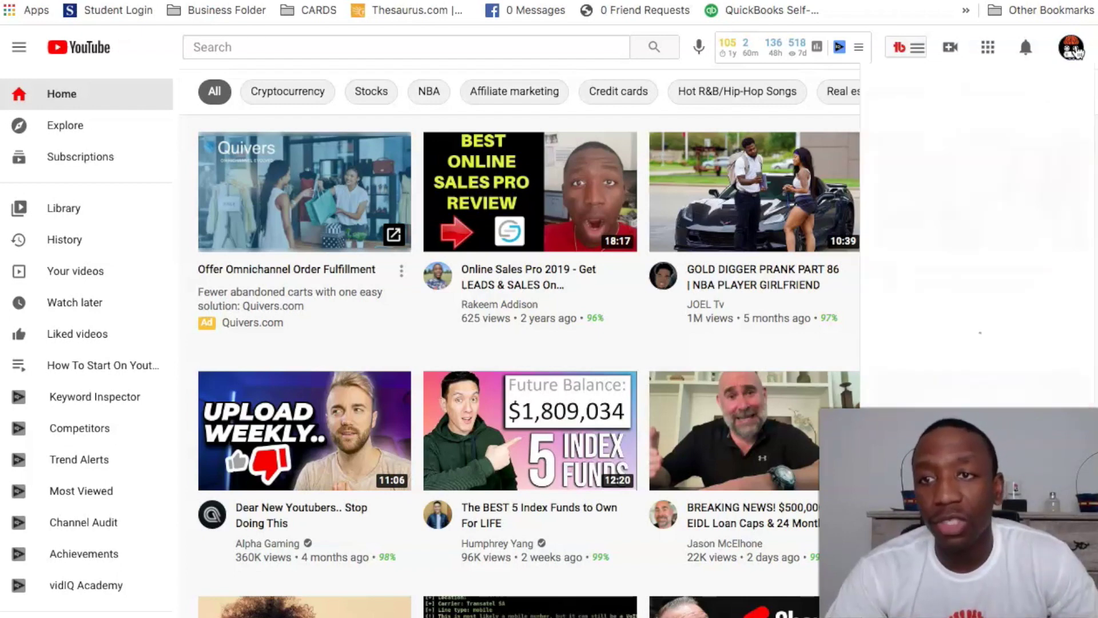
click(952, 228)
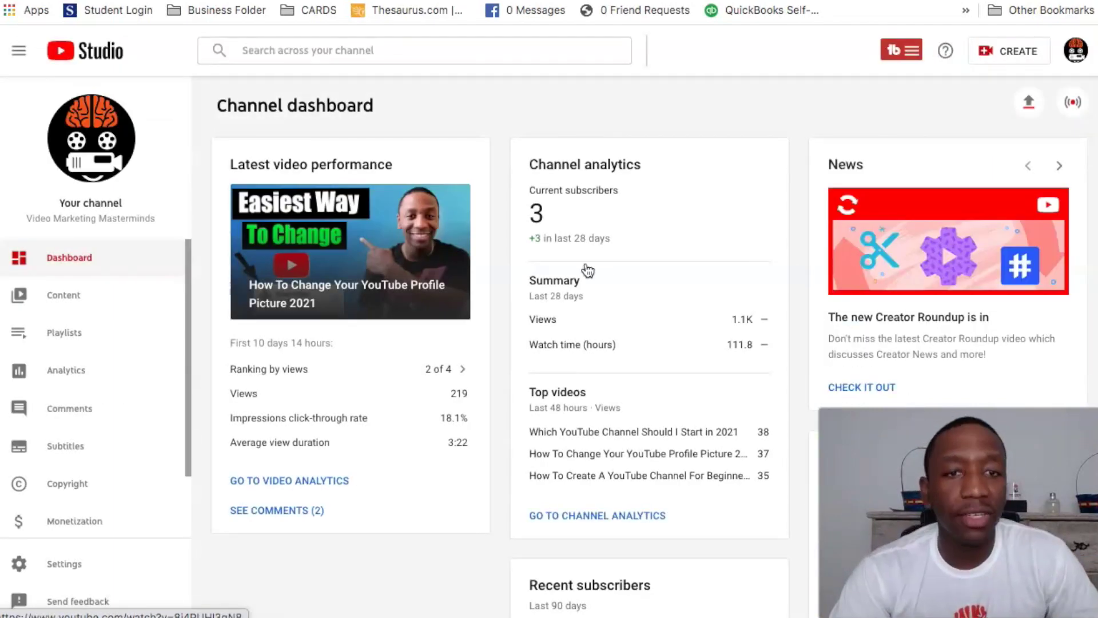
scroll(81, 275, down, 5)
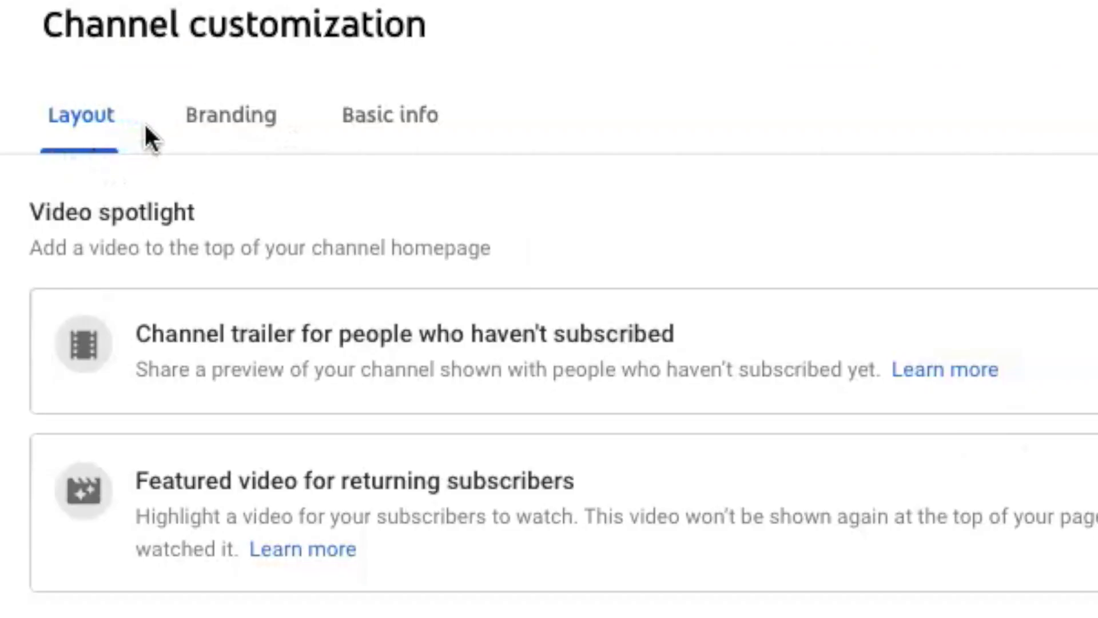
Open the Branding settings and highlight the Video watermark heading and description.
click(227, 118)
scroll(729, 277, down, 3)
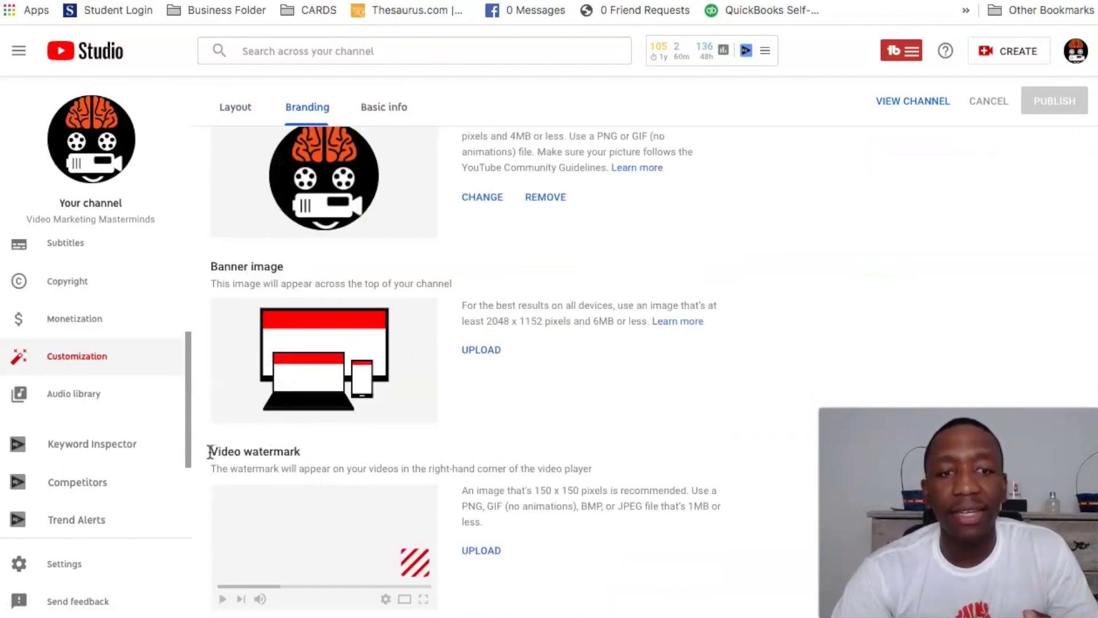
drag(211, 452, 314, 457)
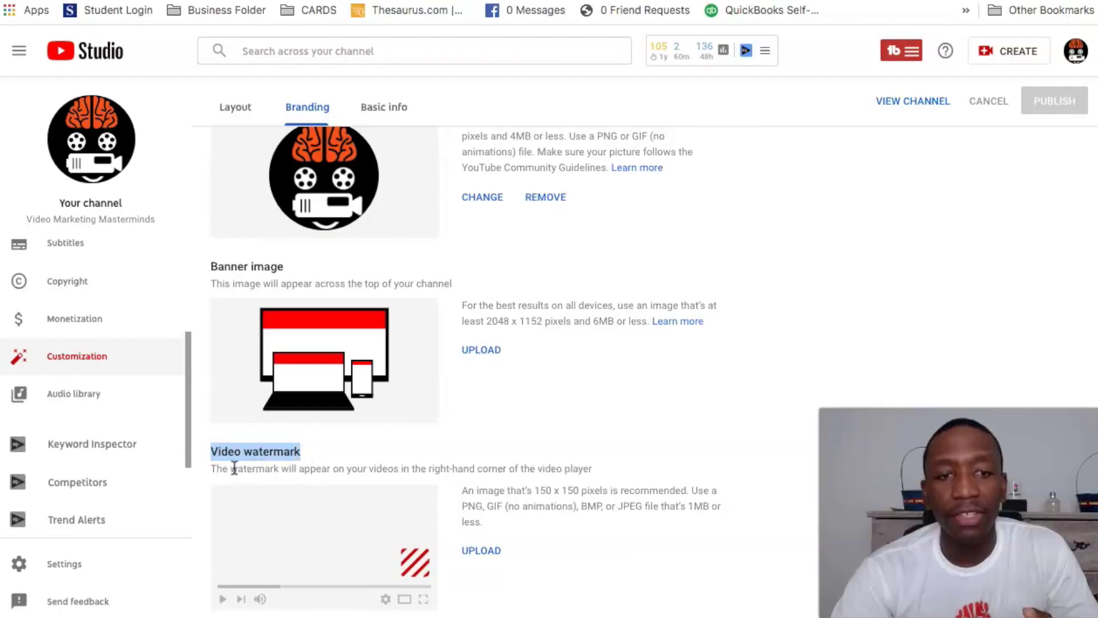
drag(211, 469, 485, 469)
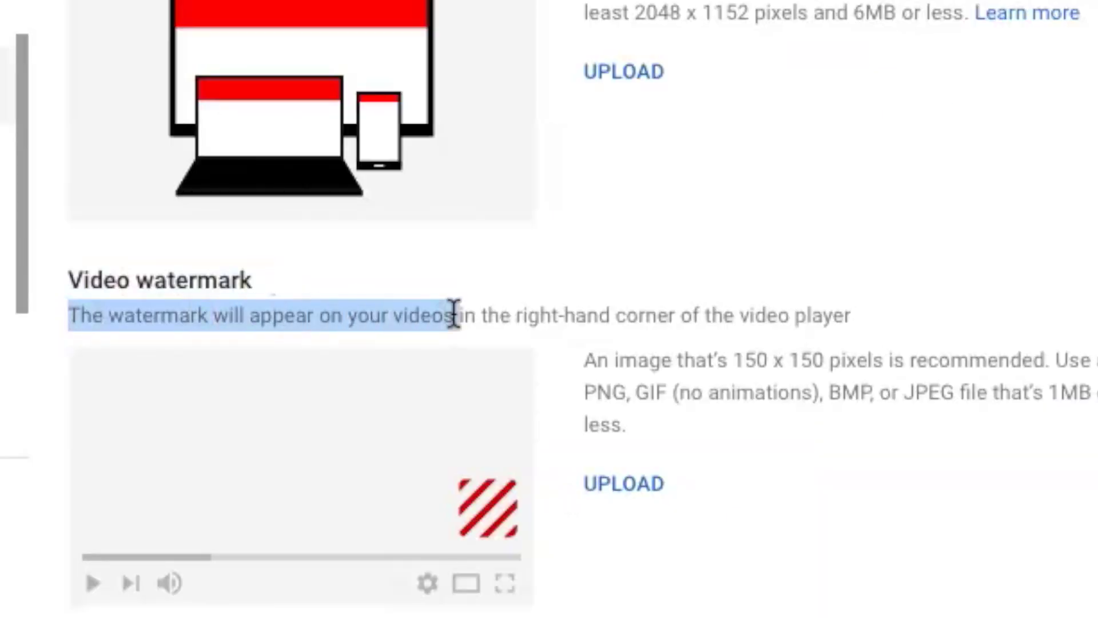
drag(630, 316, 870, 326)
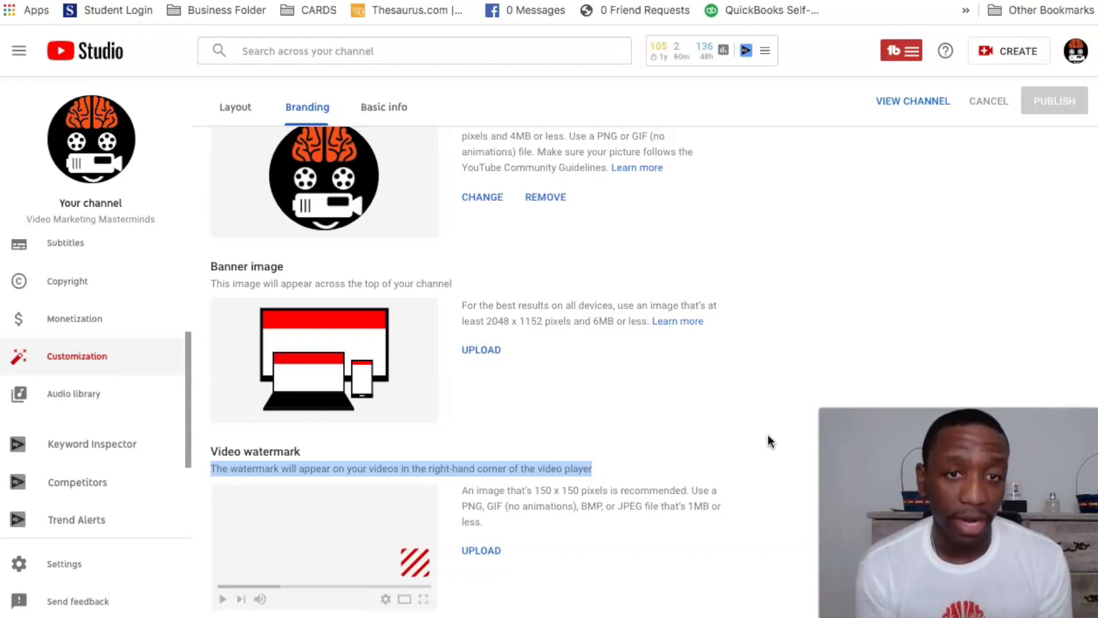
Highlight the watermark's recommended image size requirements, then clear the highlight.
click(802, 433)
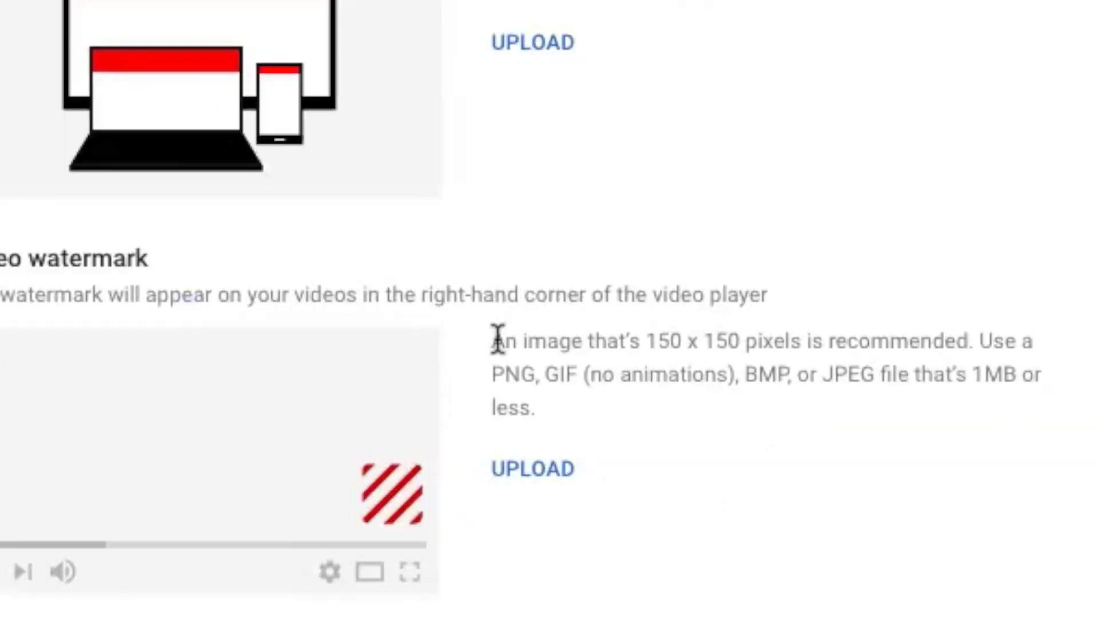
drag(464, 490, 626, 495)
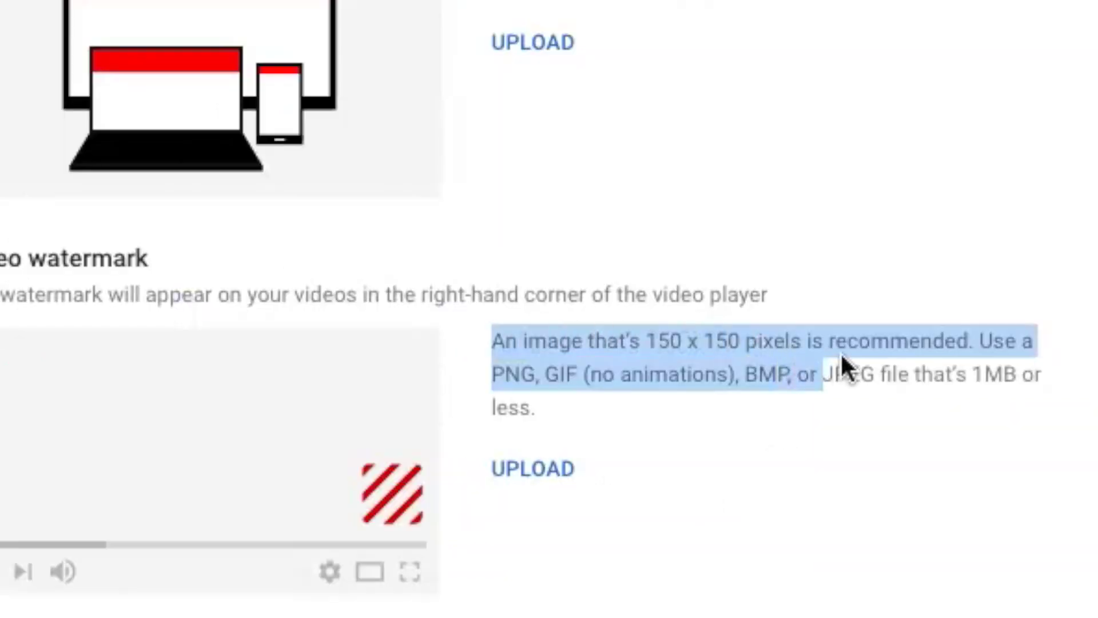
drag(842, 355, 1063, 402)
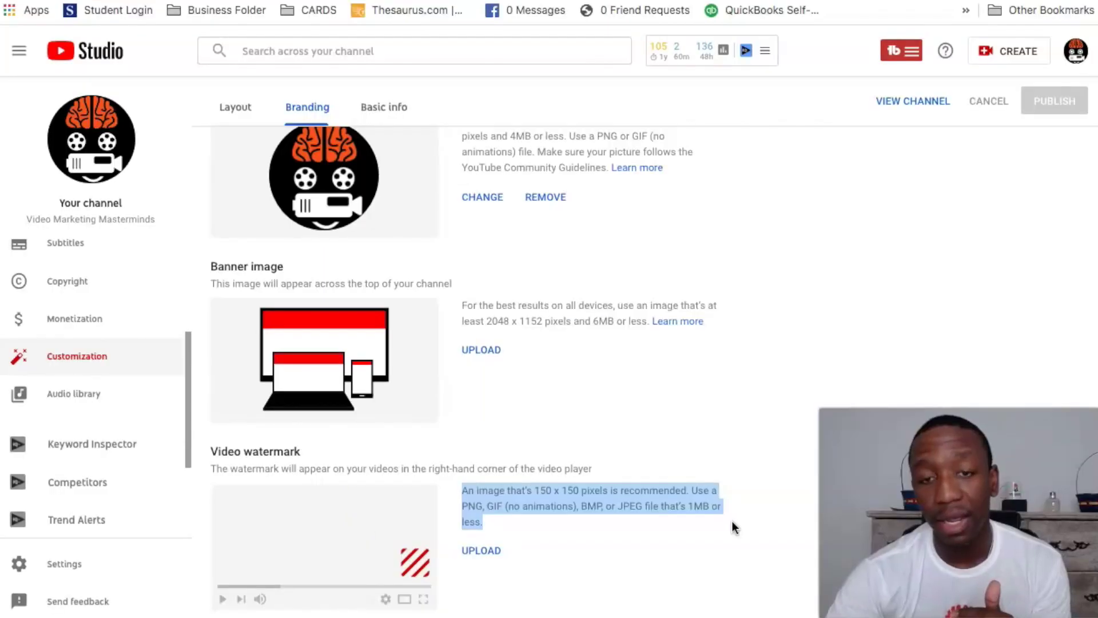
click(808, 475)
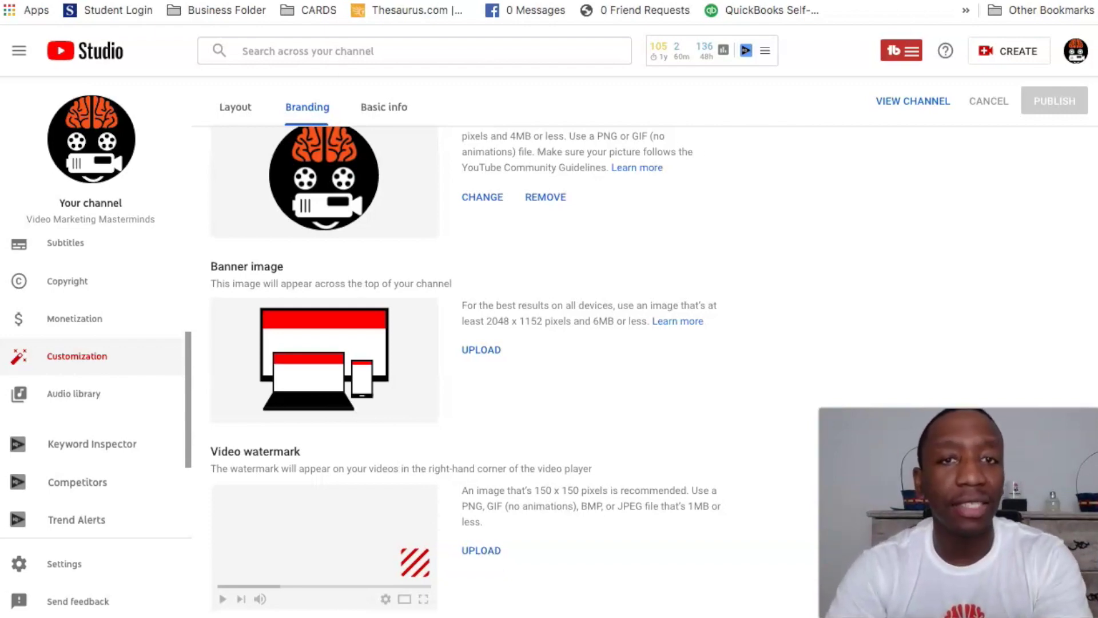
key(ctrl+t)
Search Google for 'youtube subscribe watermark' and browse the image results.
text(go)
key(Return)
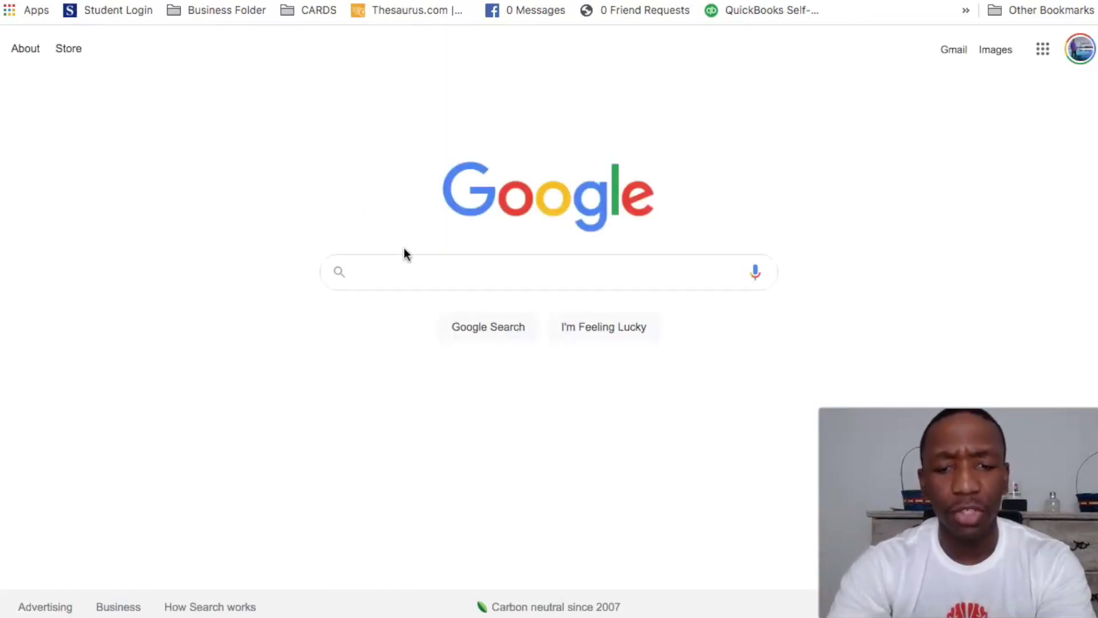
text(youtube subscribe wat)
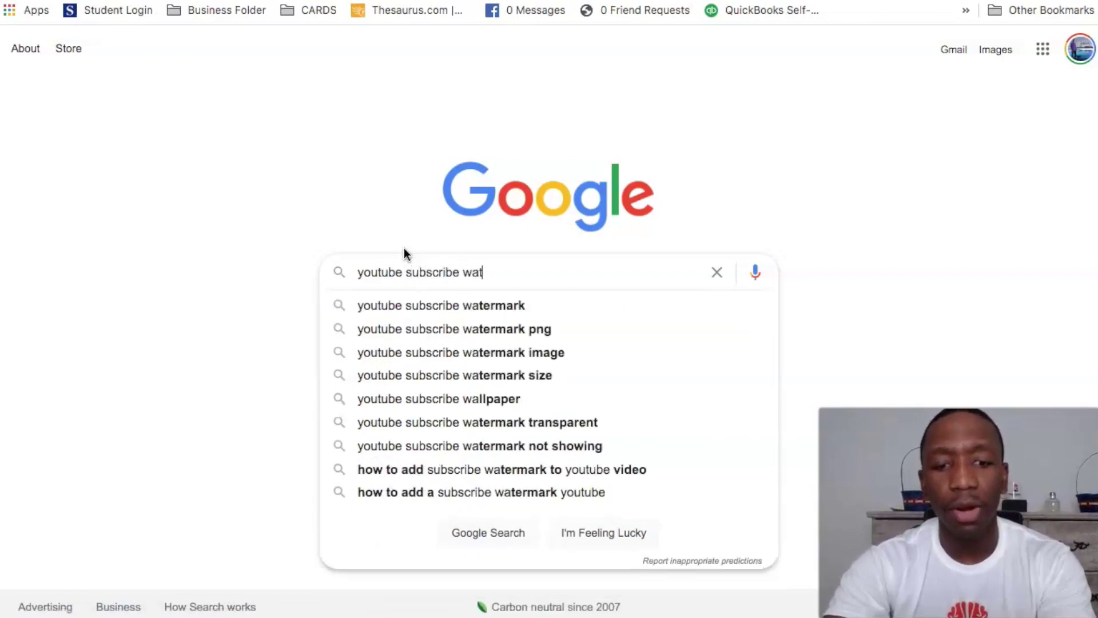
text(ermark)
key(Return)
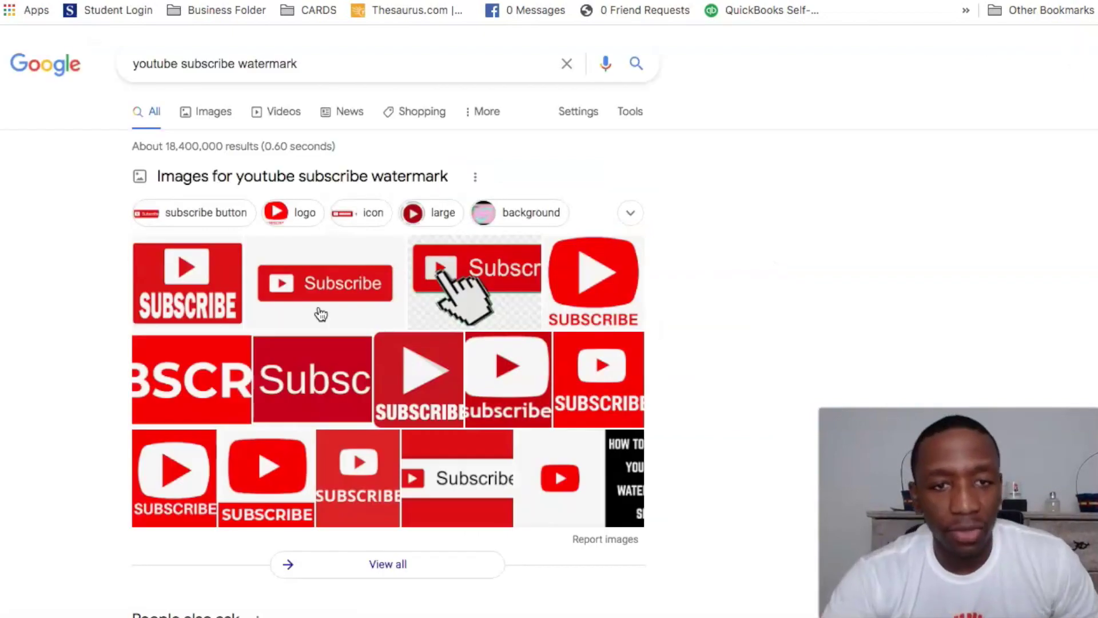
click(213, 113)
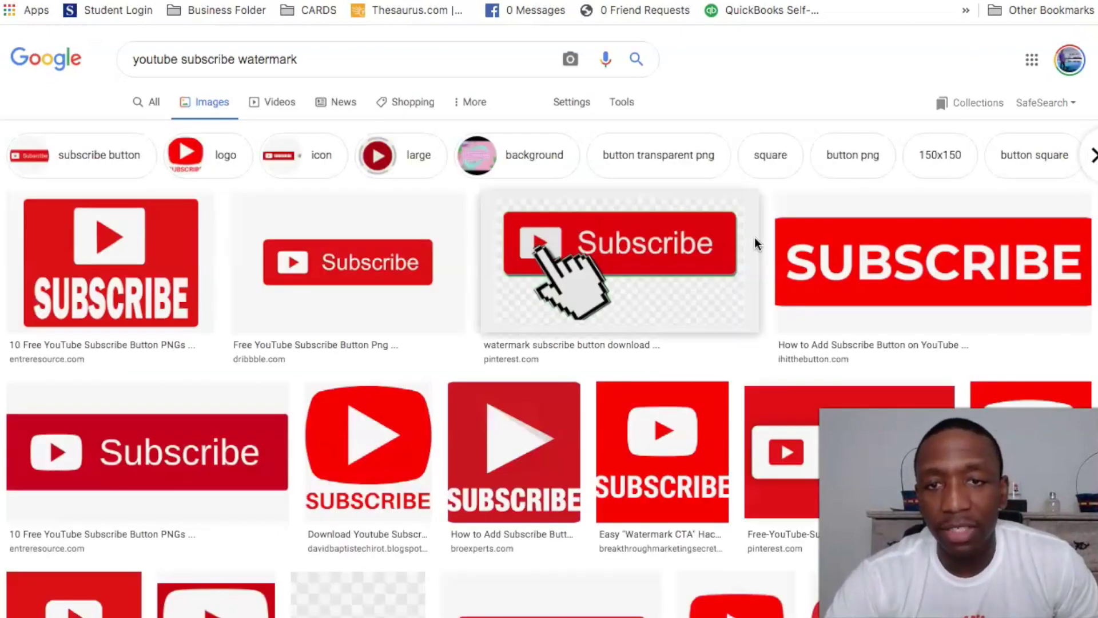
scroll(754, 236, down, 5)
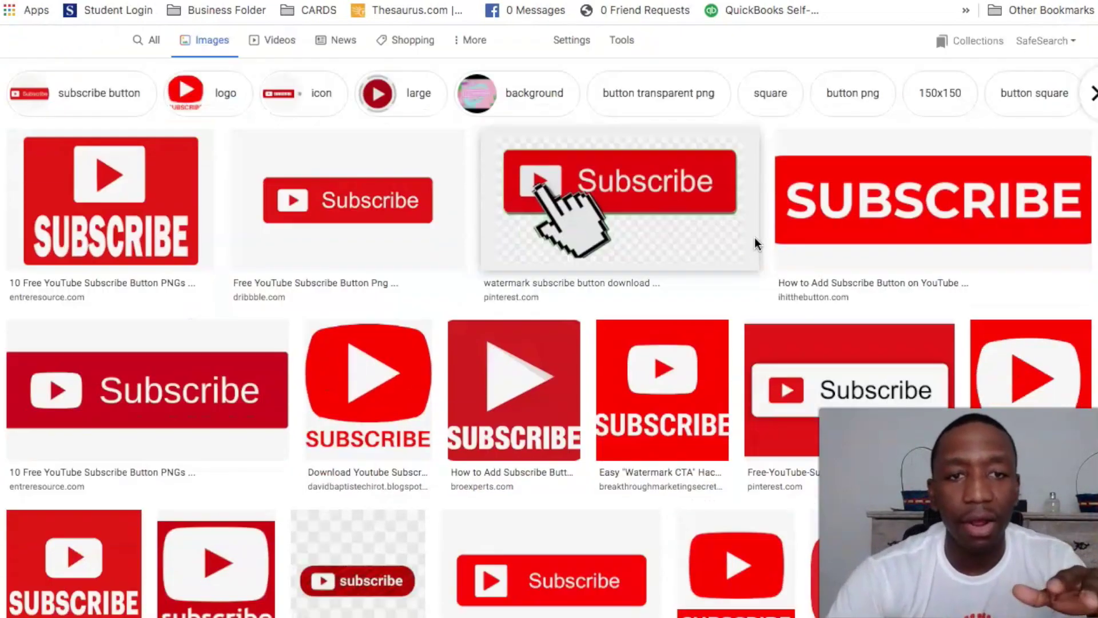
scroll(754, 237, down, 3)
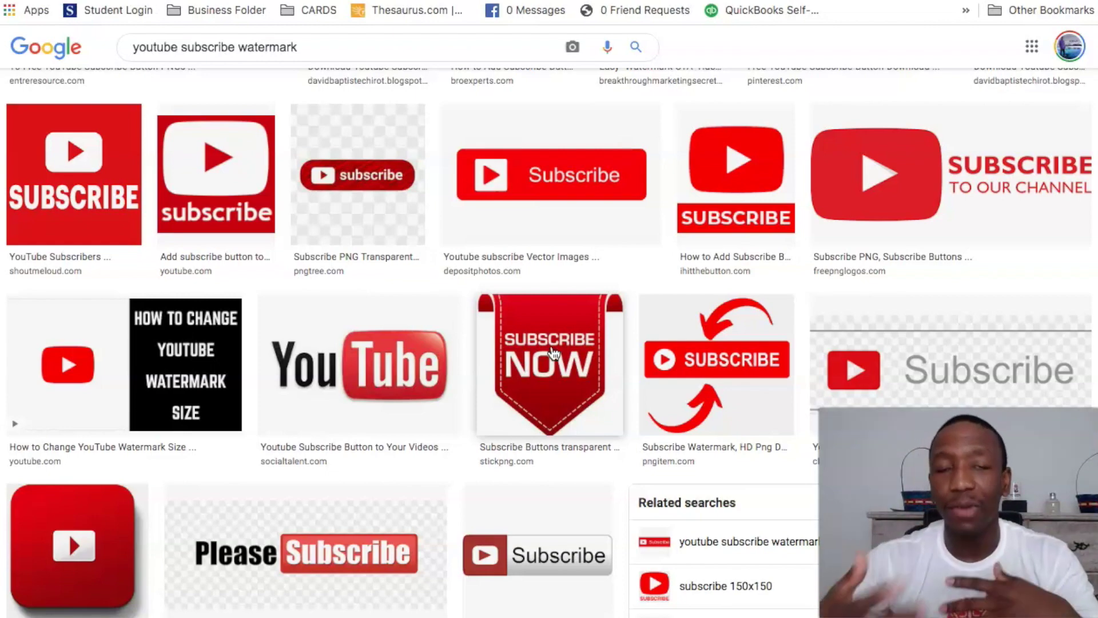
click(552, 353)
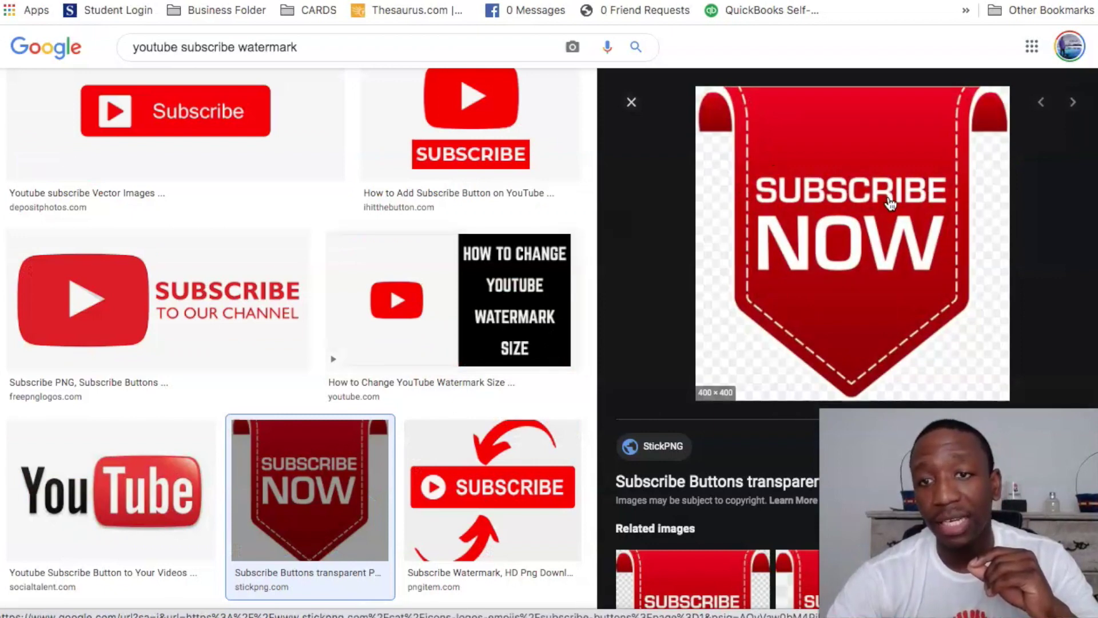
right_click(888, 196)
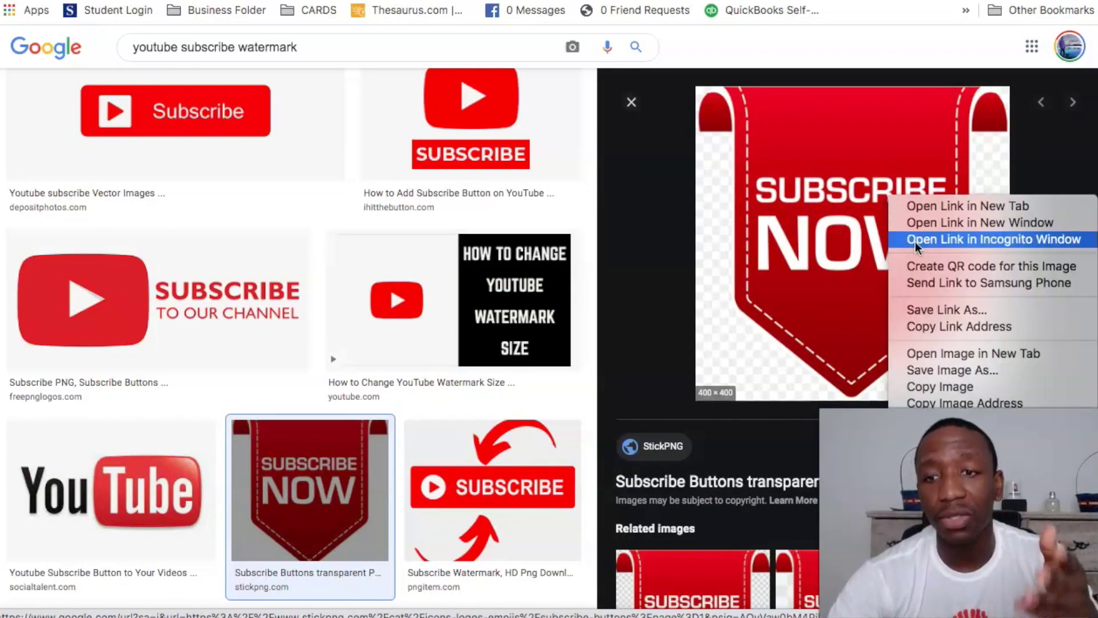
click(966, 369)
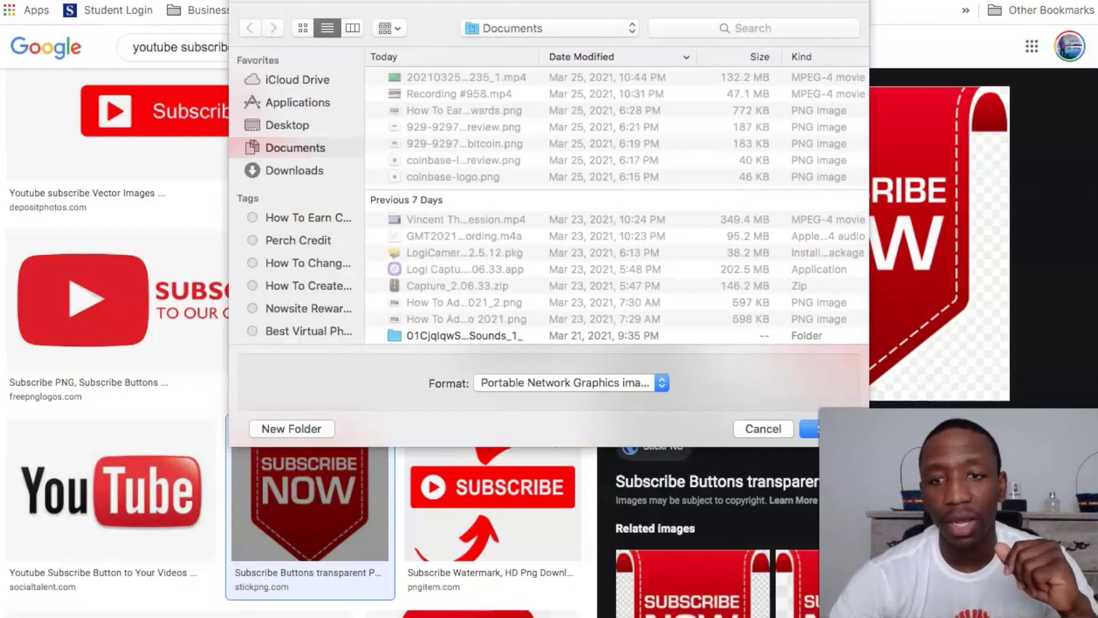
click(809, 428)
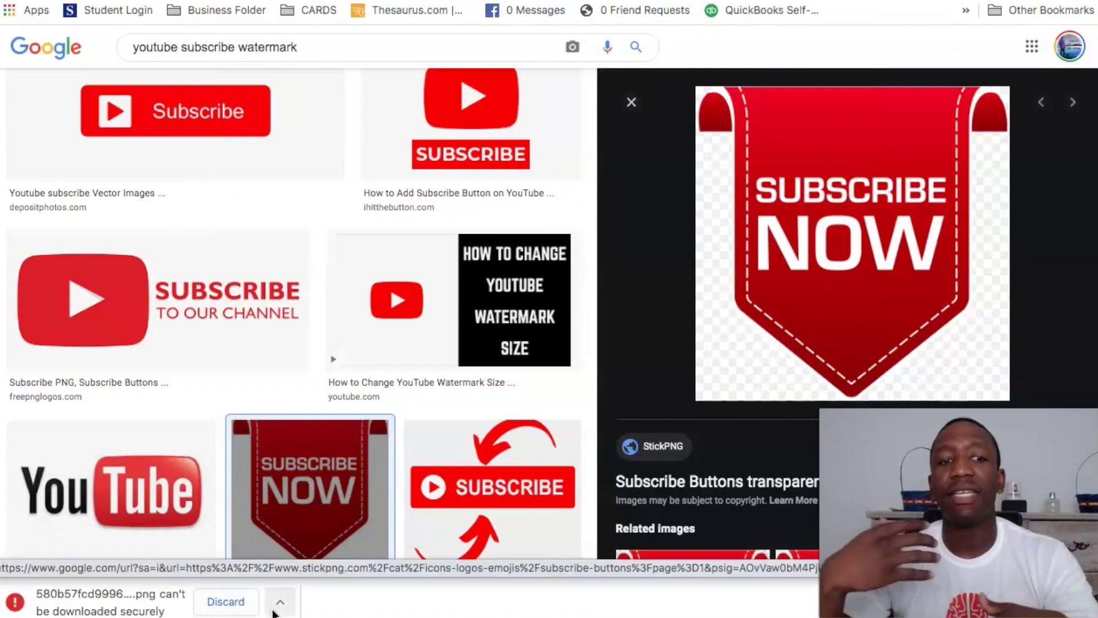
click(234, 604)
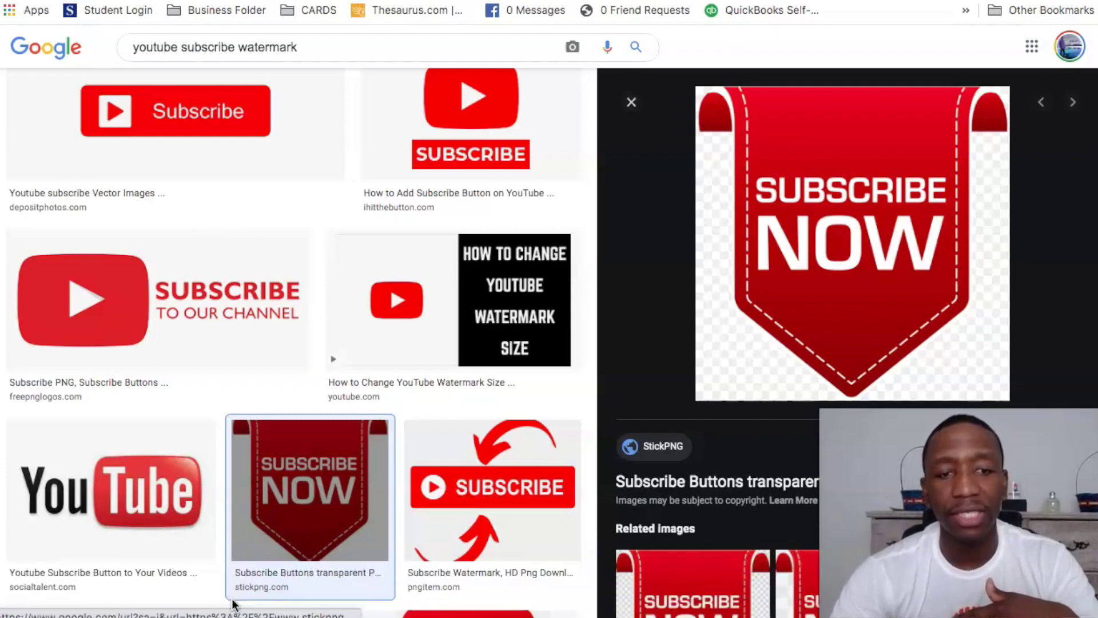
click(632, 102)
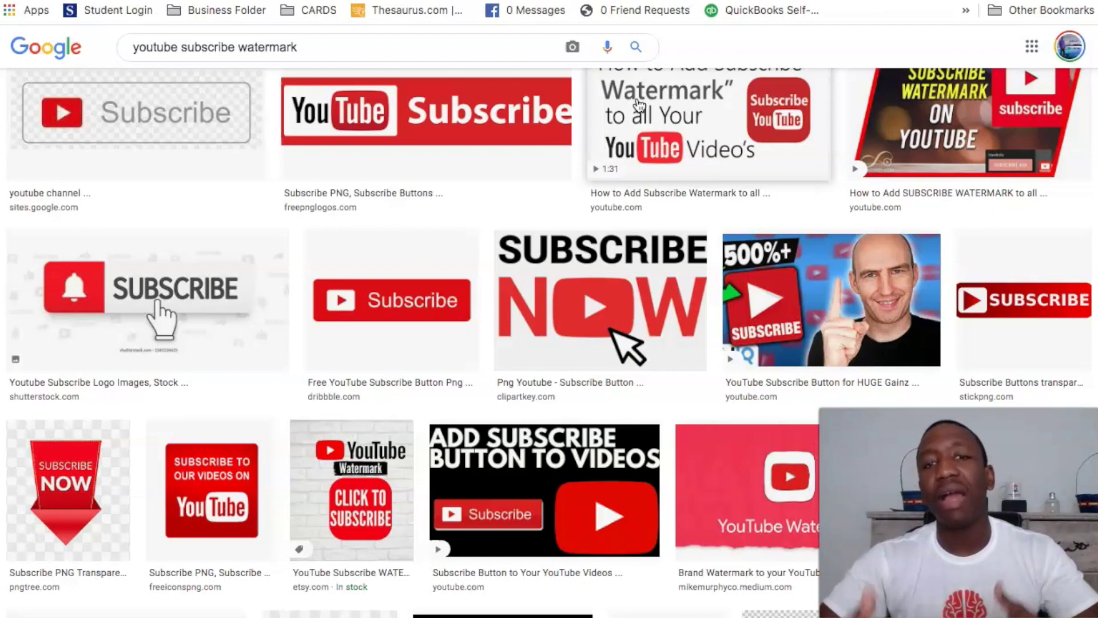
Preview the pngitem.com Subscribe Watermark image with the red button and curved arrows.
scroll(640, 106, up, 2)
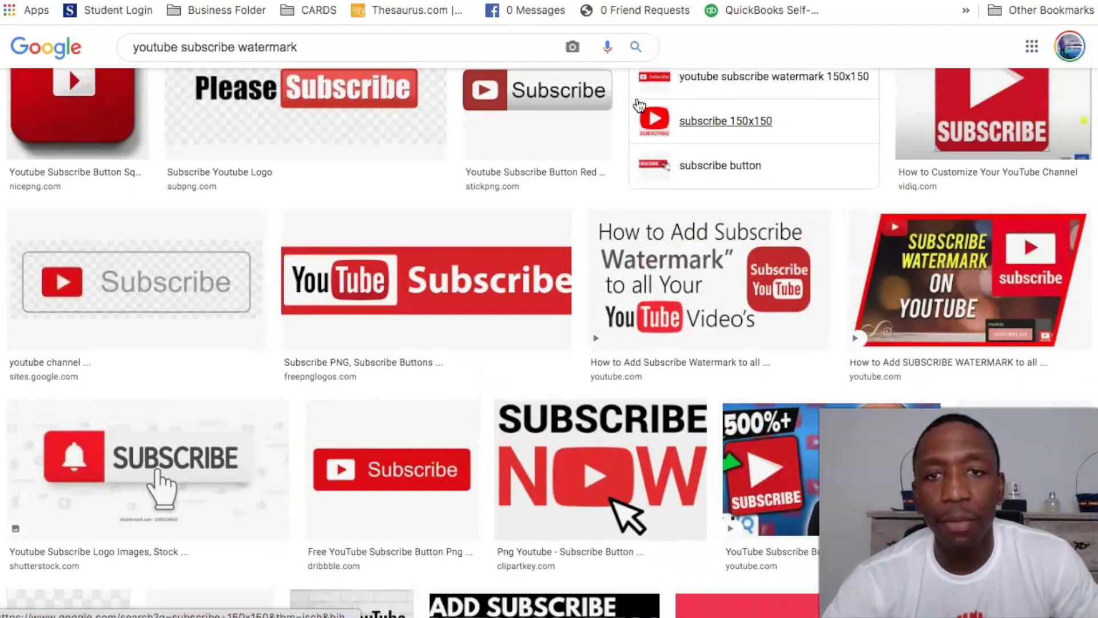
scroll(639, 106, down, 7)
scroll(639, 106, down, 10)
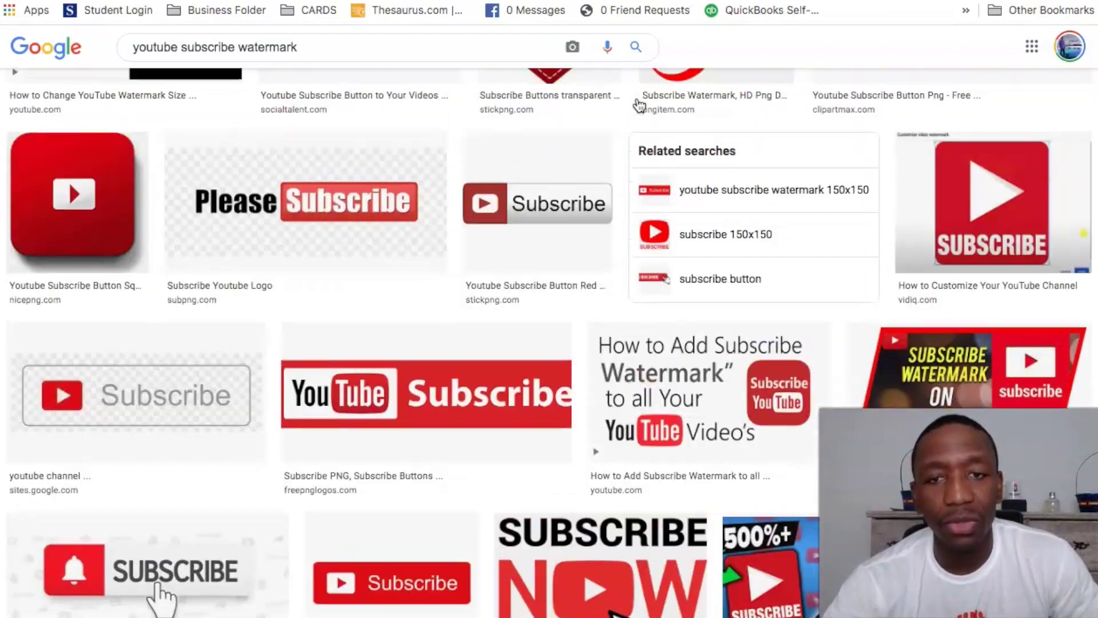
scroll(639, 105, up, 7)
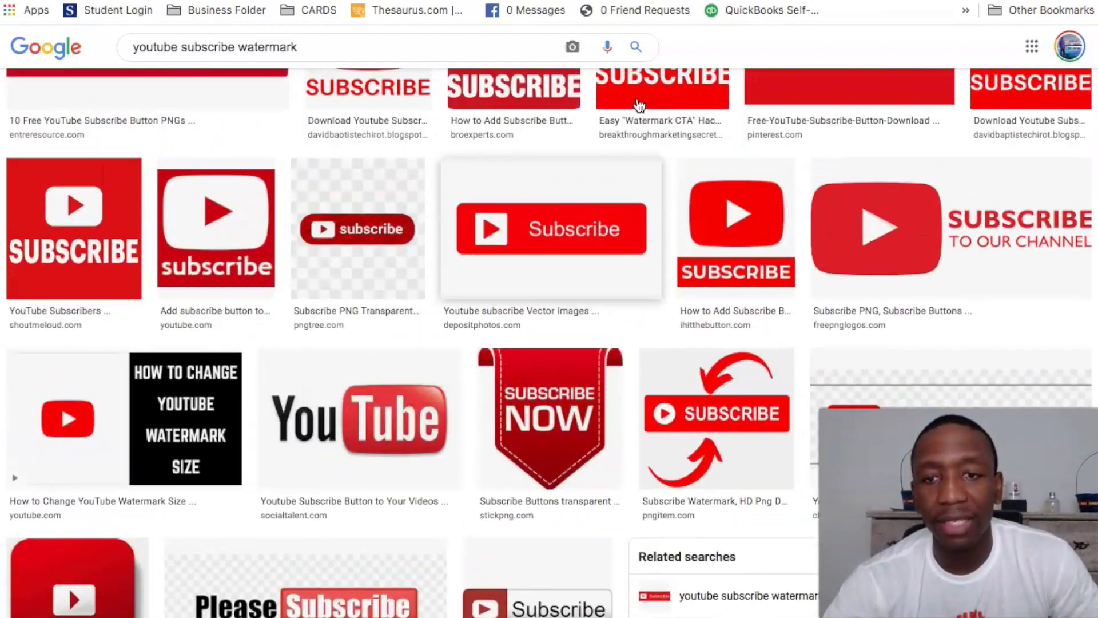
click(704, 383)
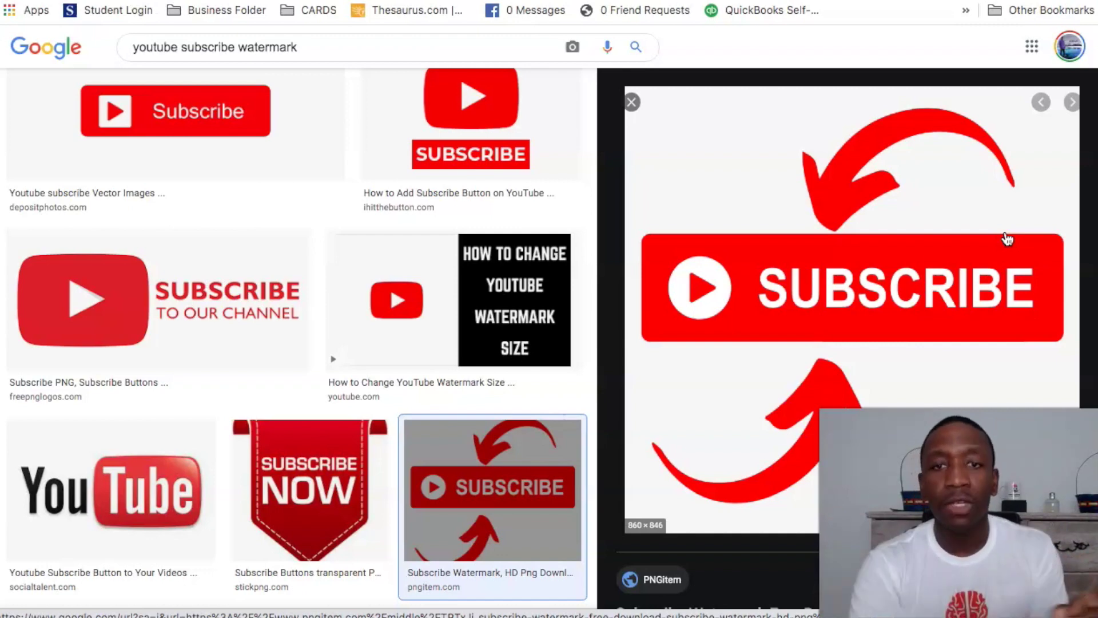
Save the subscribe image as a PNG in Documents and dismiss the download bar.
right_click(884, 191)
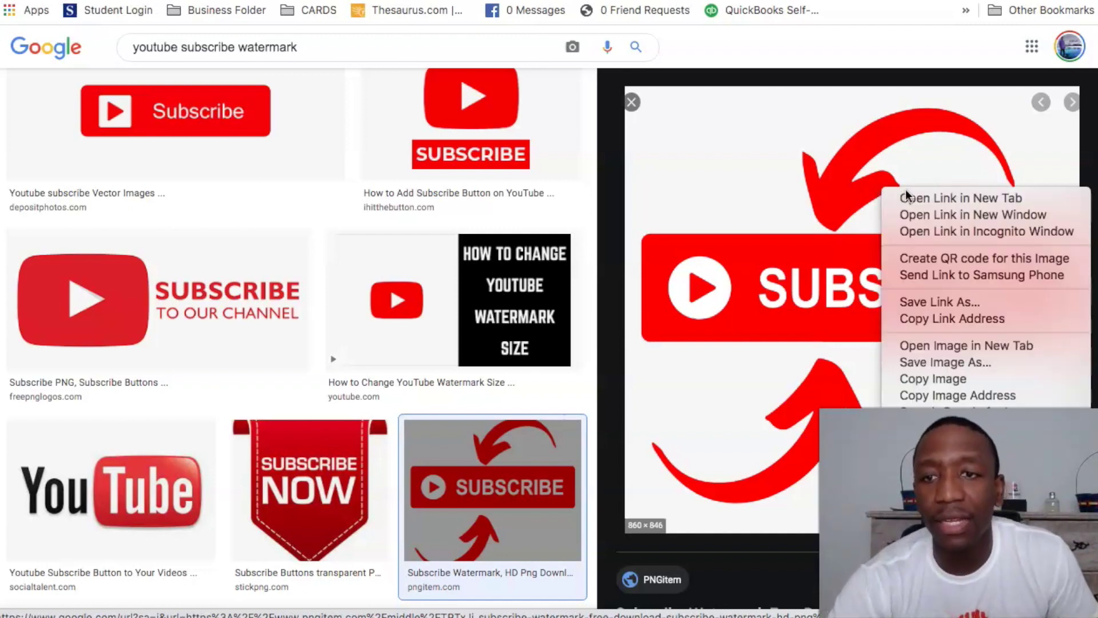
click(960, 362)
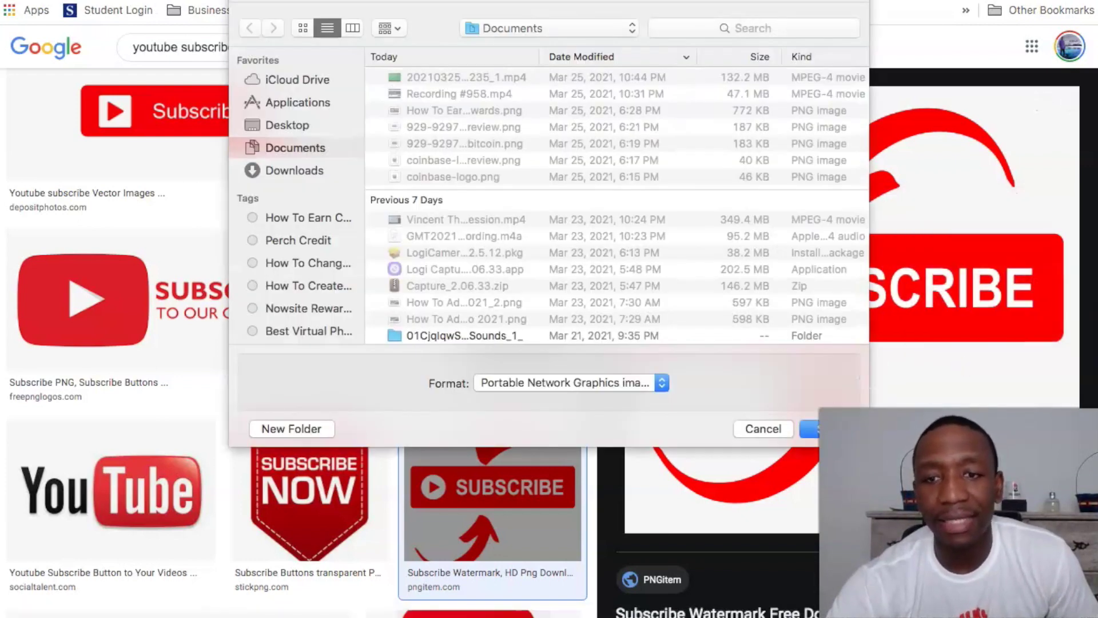
key(Return)
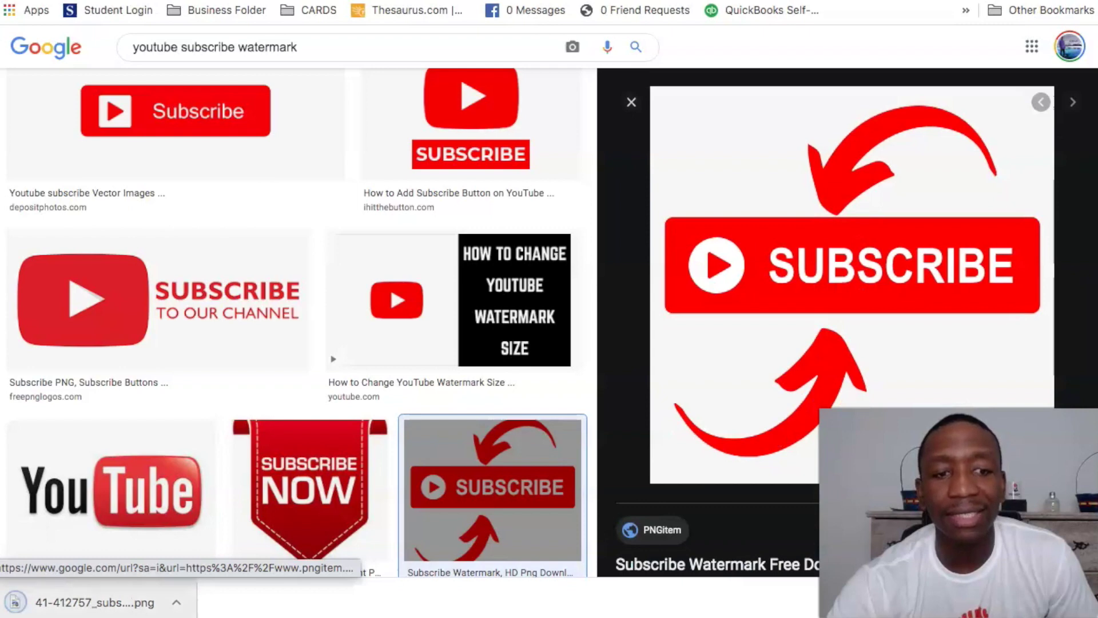
click(179, 615)
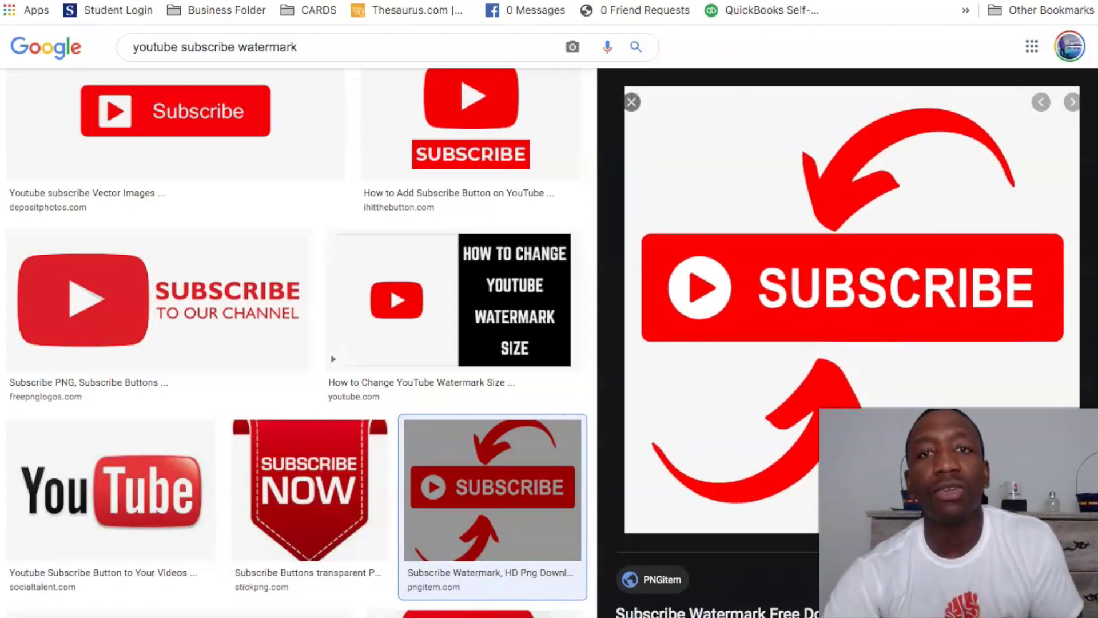
text(remove)
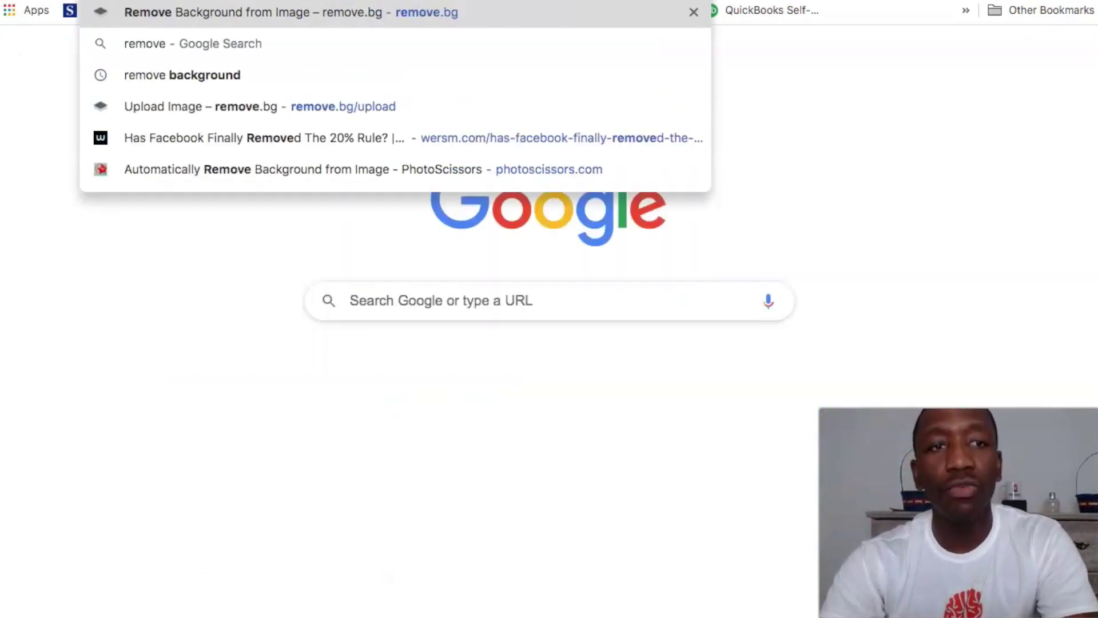
text(.bg)
Upload the saved subscribe PNG to remove.bg and download the transparent-background result.
key(Return)
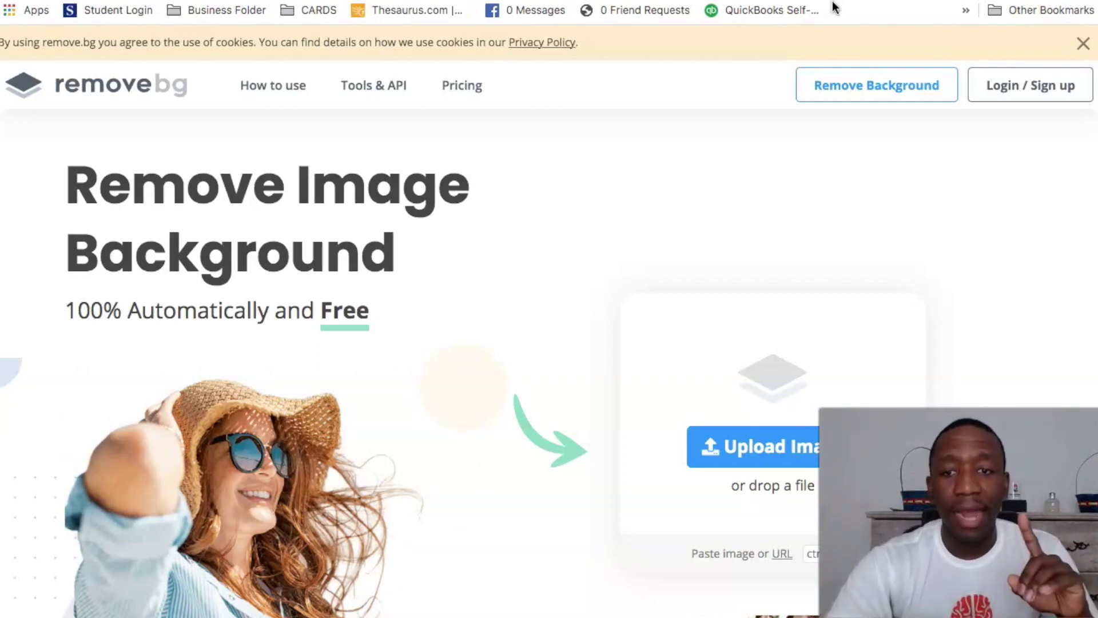
click(765, 445)
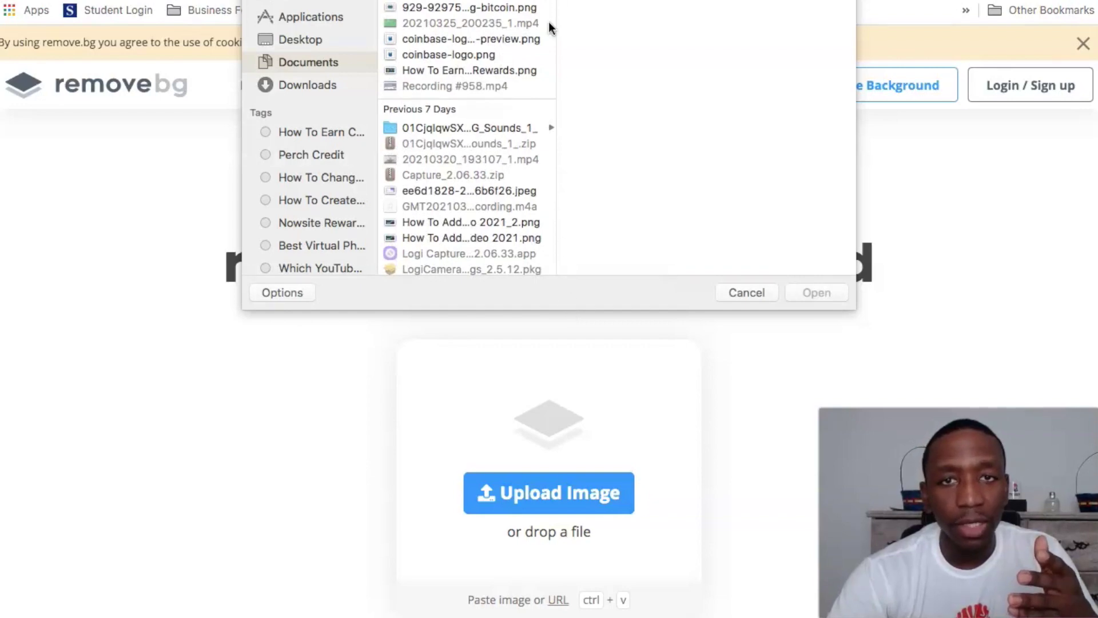
scroll(548, 22, down, 20)
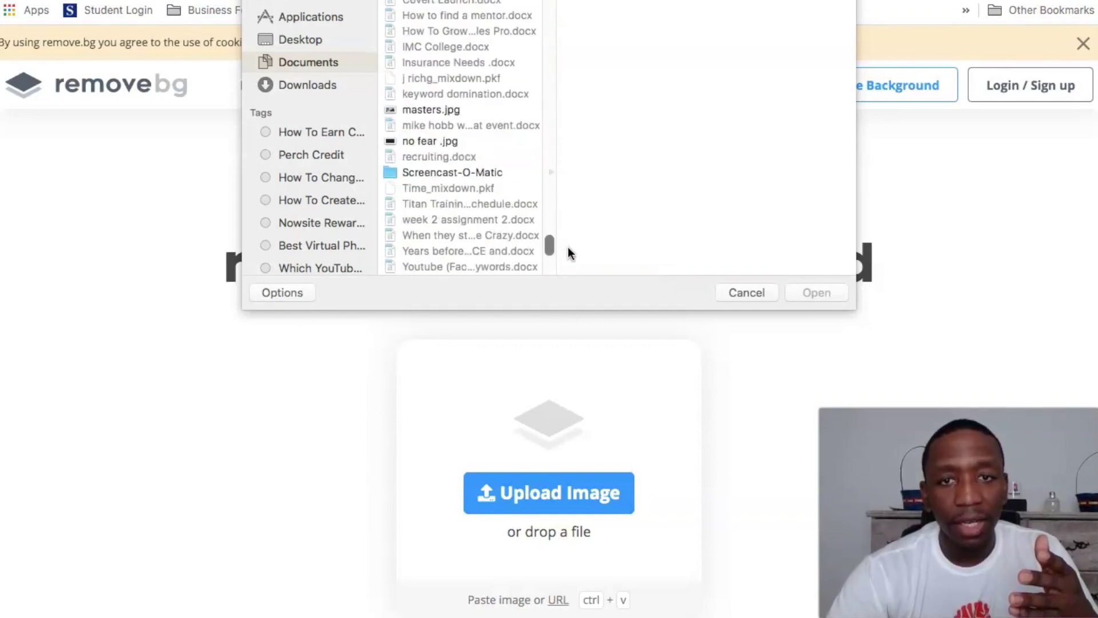
scroll(568, 246, down, 5)
click(464, 157)
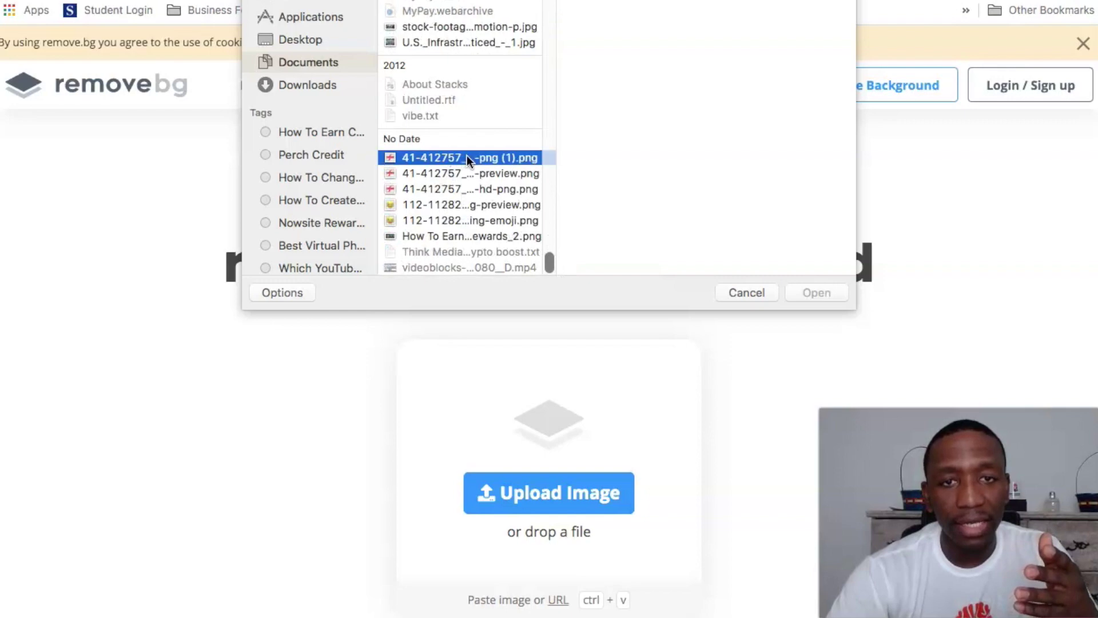
click(814, 291)
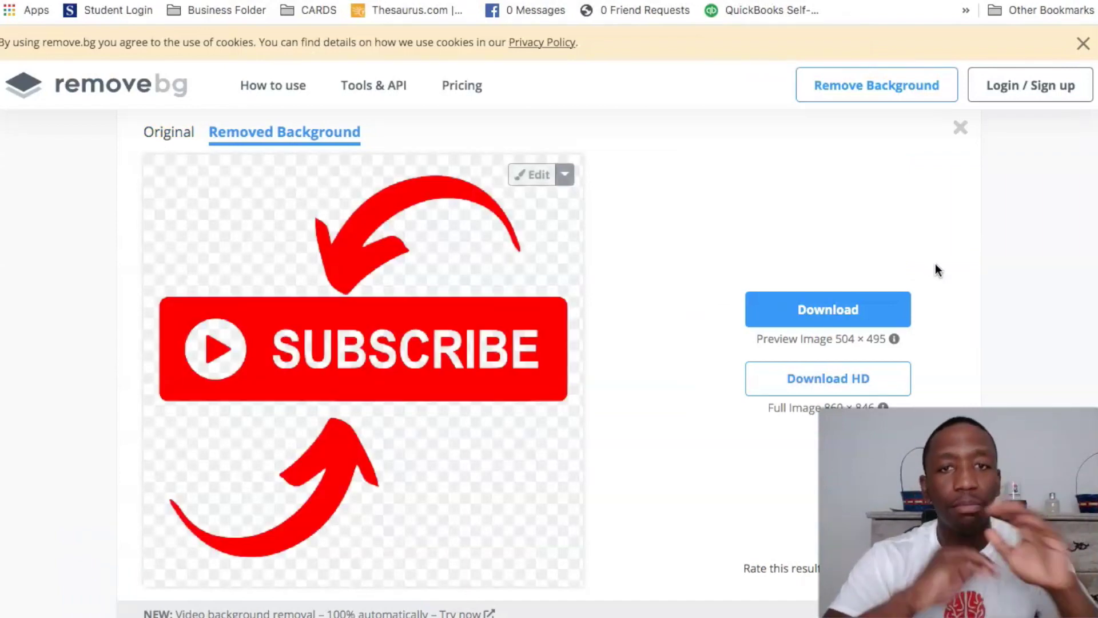
click(832, 308)
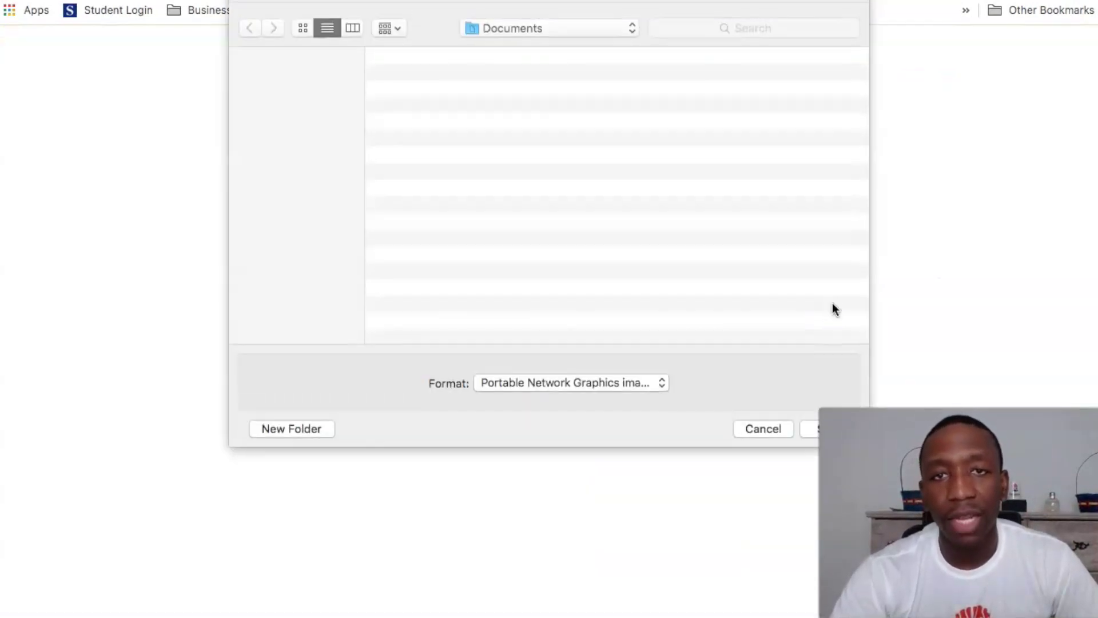
key(Return)
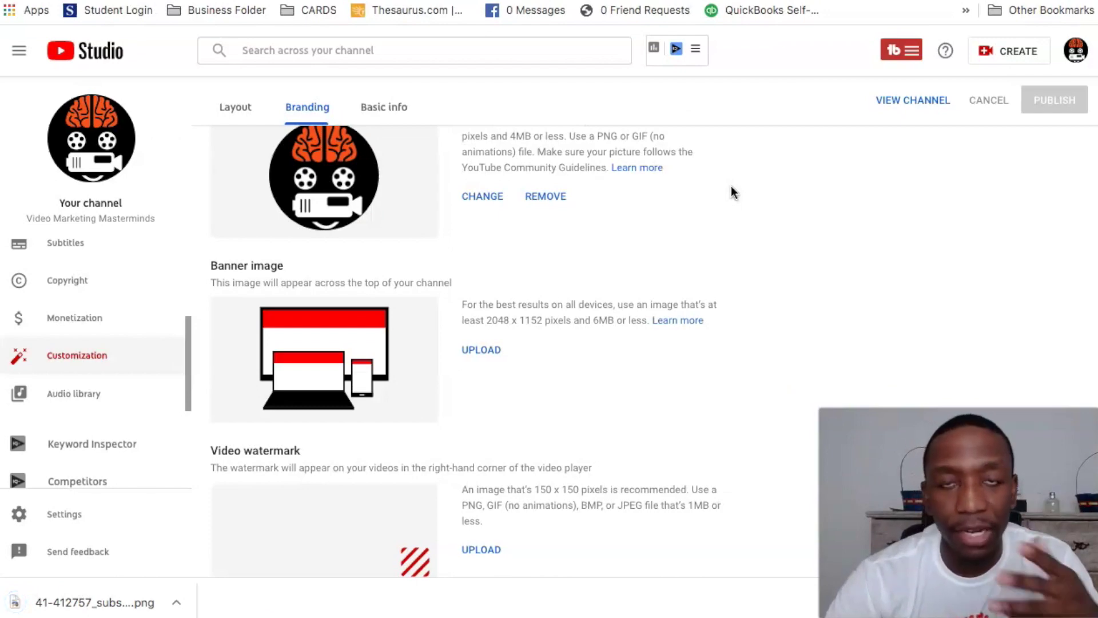
Upload the background-removed -preview.png file as the video watermark image.
click(479, 554)
scroll(517, 62, down, 15)
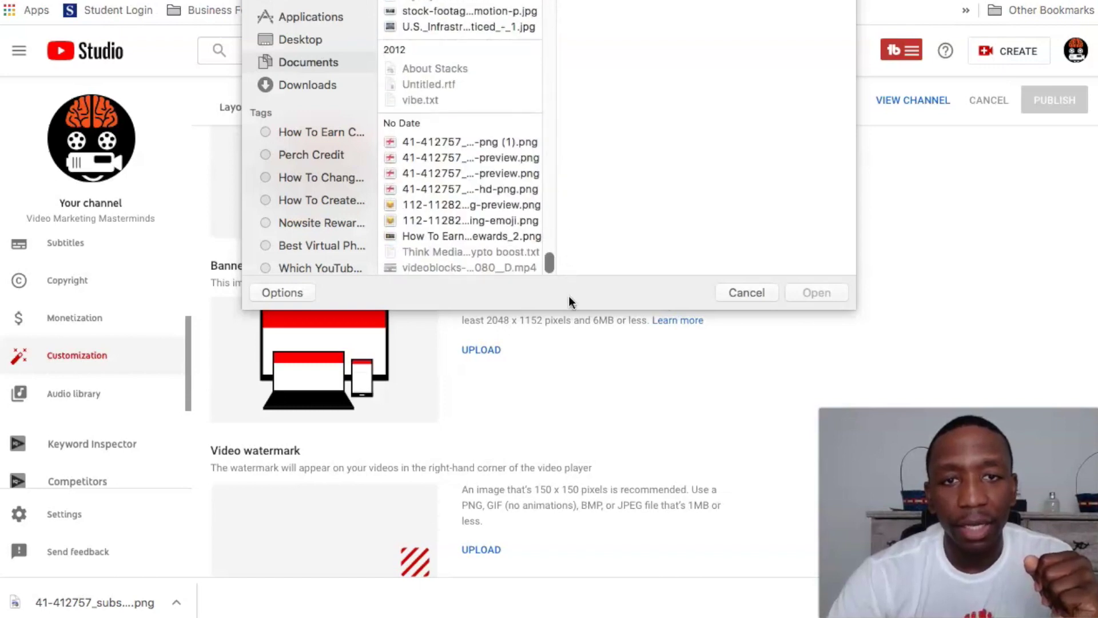
click(502, 143)
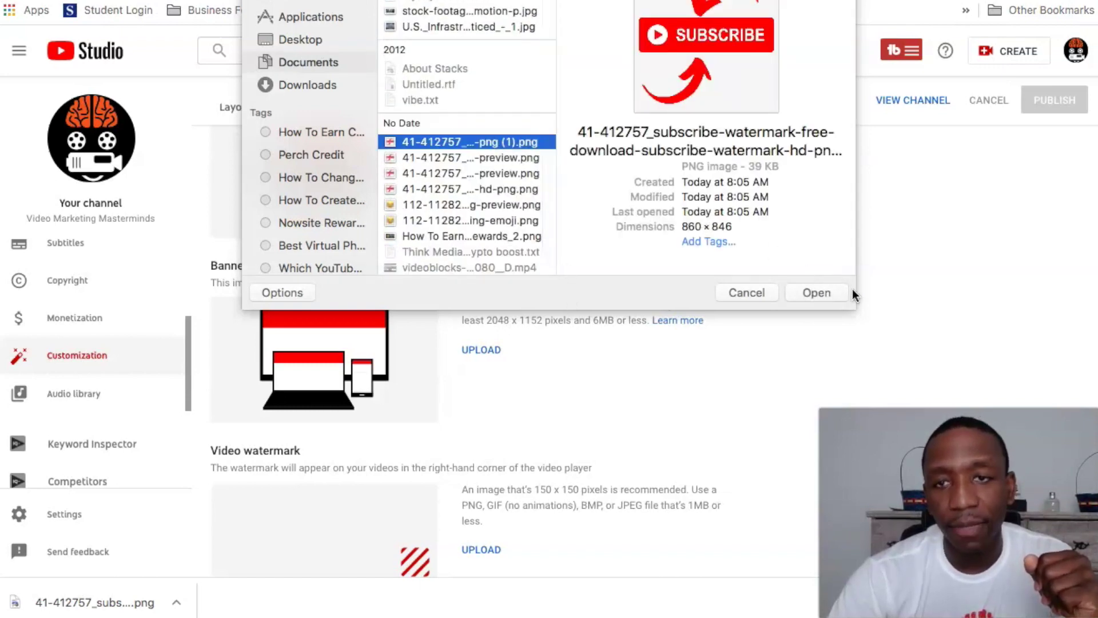
click(478, 158)
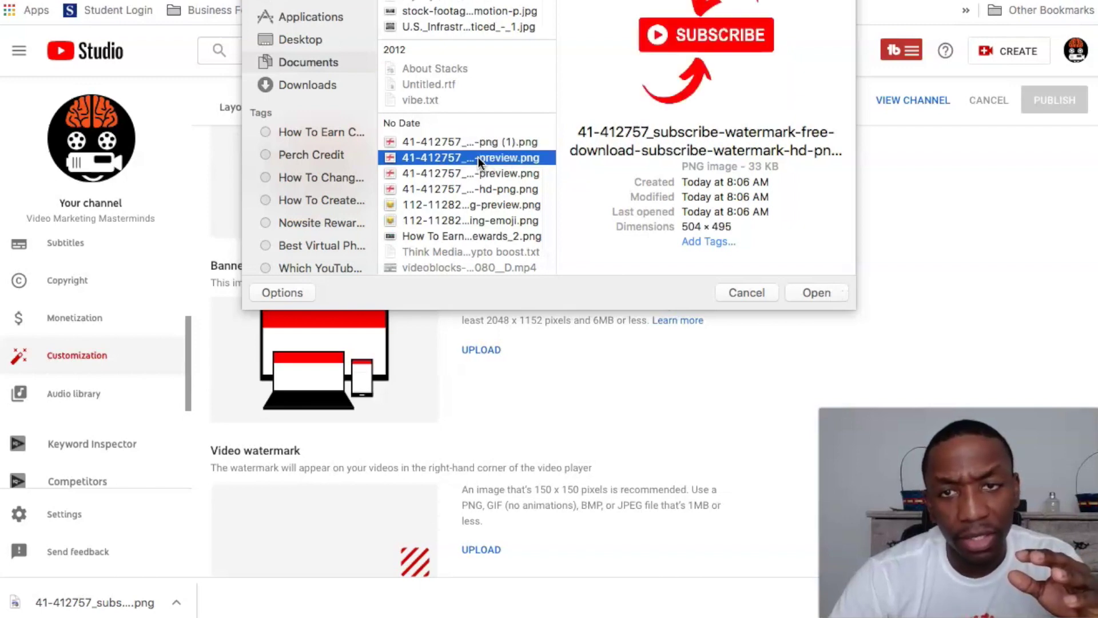
click(814, 292)
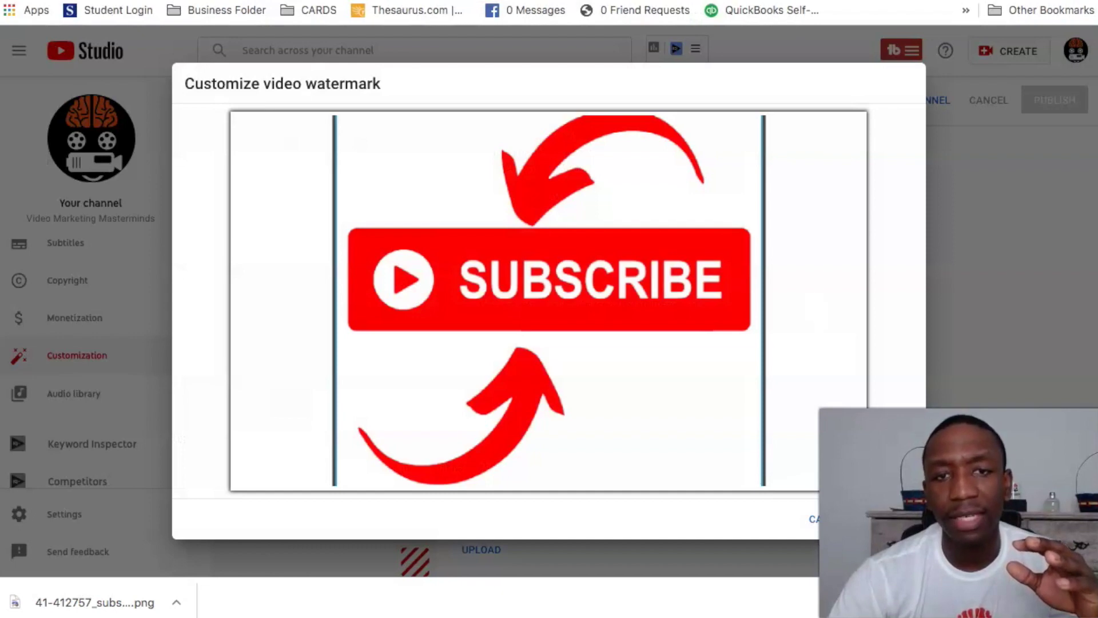
Accept the watermark image, set it to display for the entire video, and publish.
click(892, 518)
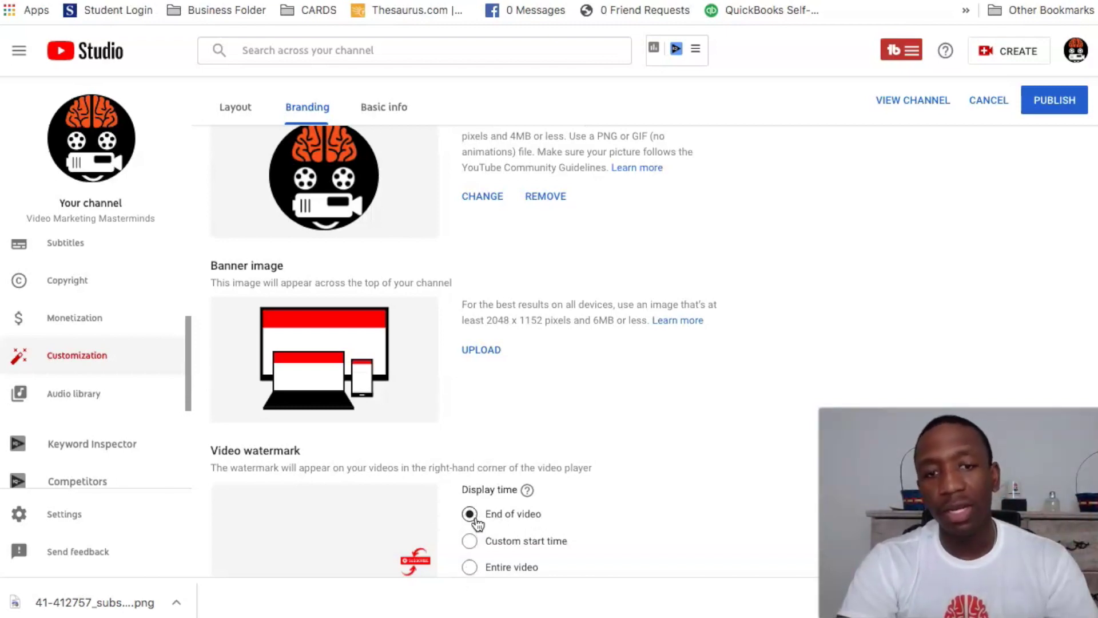
click(469, 567)
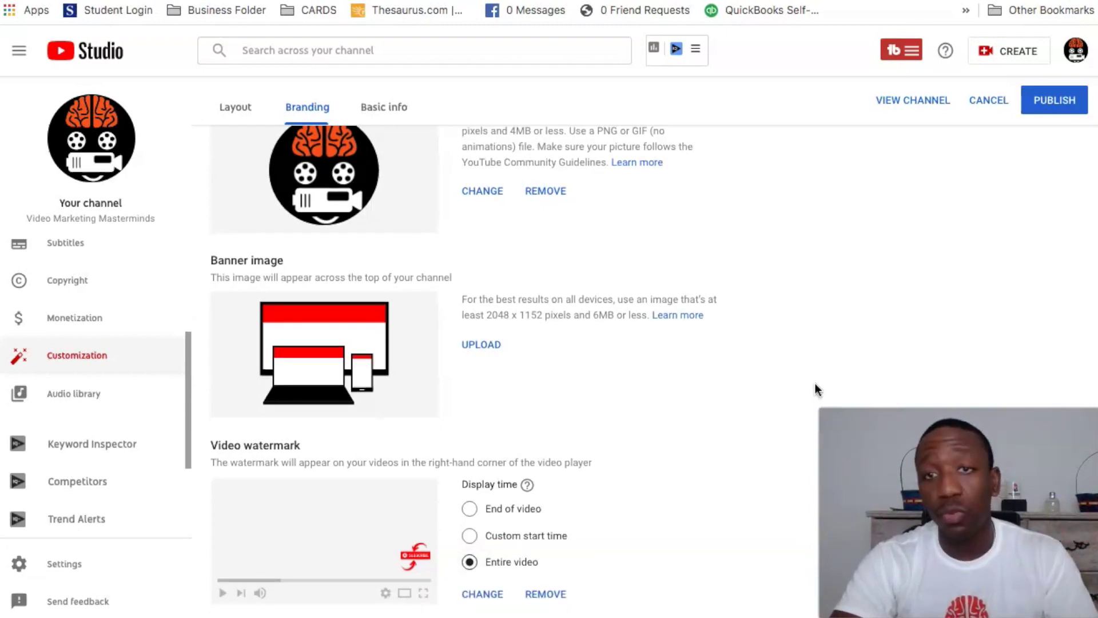
click(1067, 104)
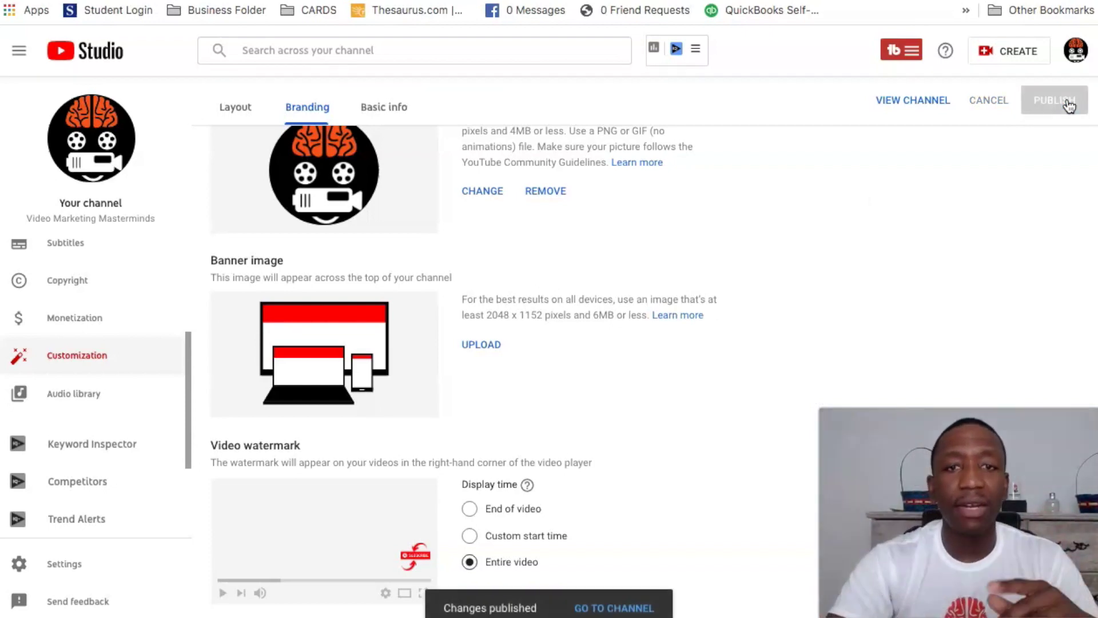
scroll(80, 289, up, 4)
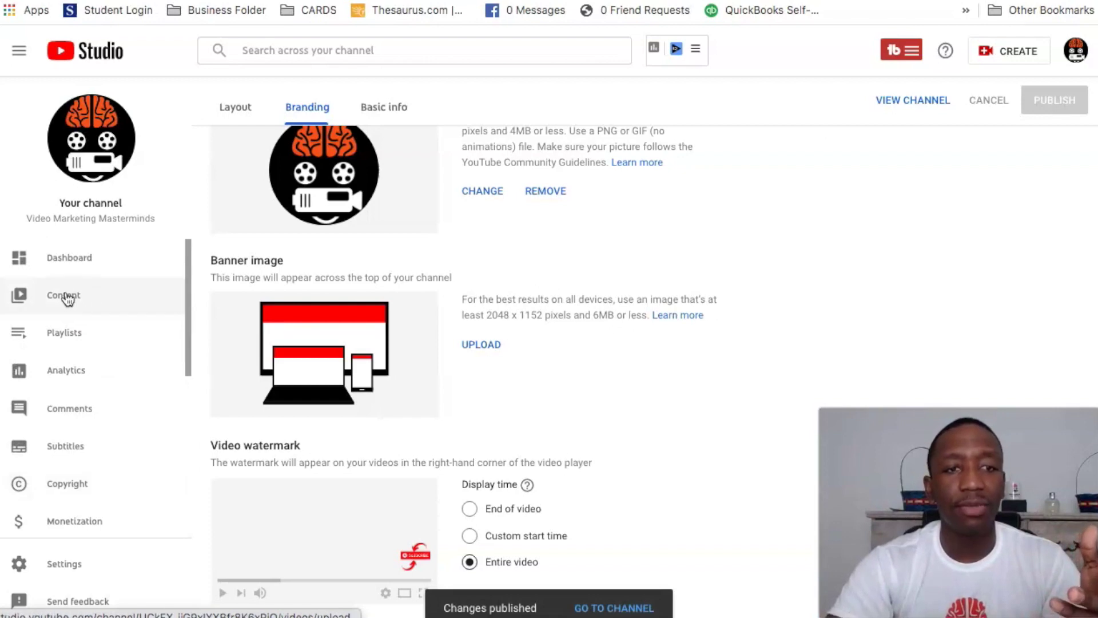
Copy the second uploaded video's shareable link from Content and open it in a new tab.
click(64, 295)
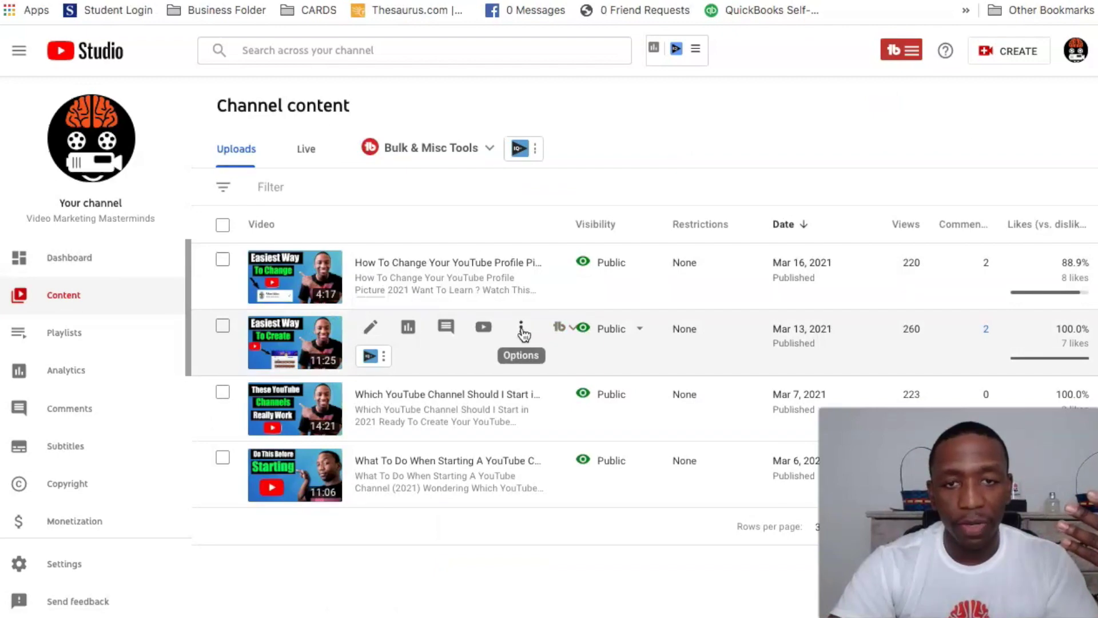
click(521, 329)
click(468, 357)
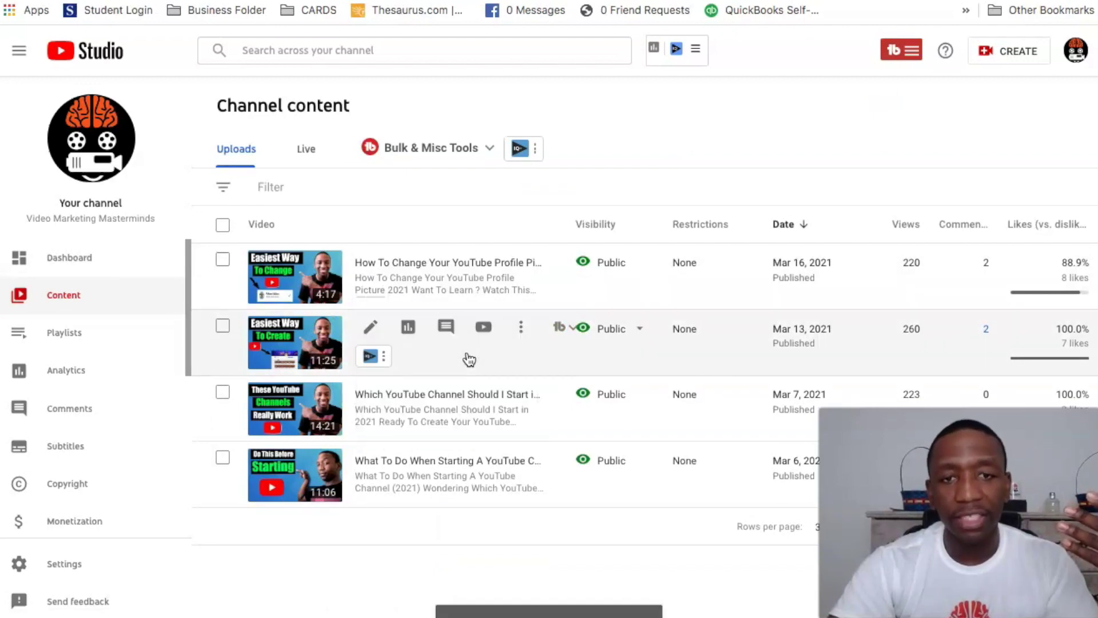
key(super+t)
text(https://youtu.be/Z1zjGiw4fH0)
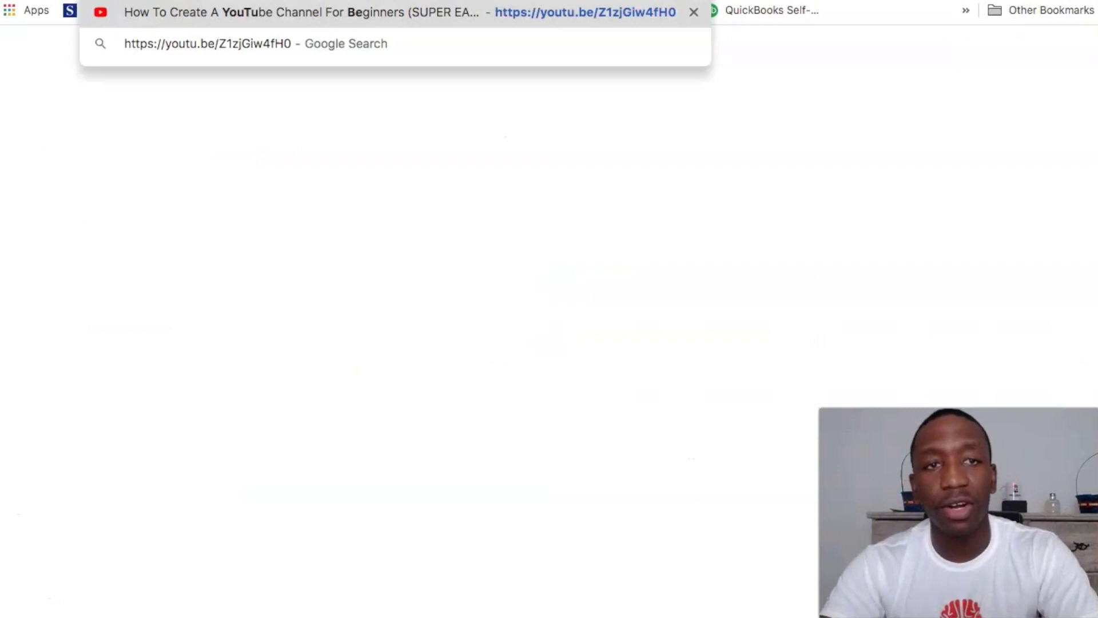
key(Return)
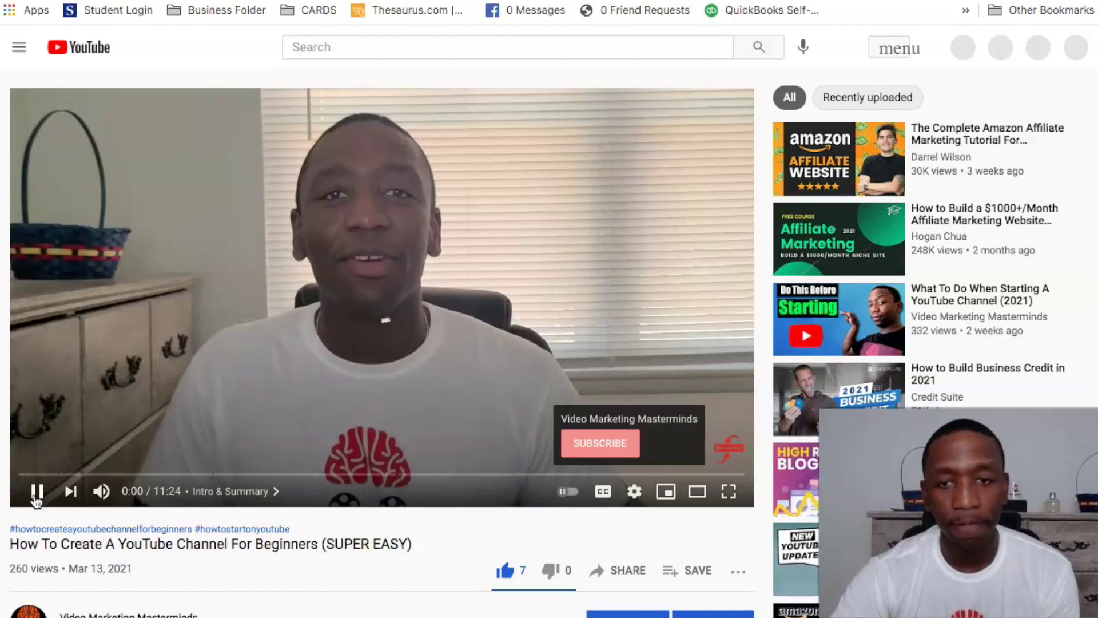
Pause the video and bring up the watermark's subscribe card in the player's bottom-right corner.
click(36, 495)
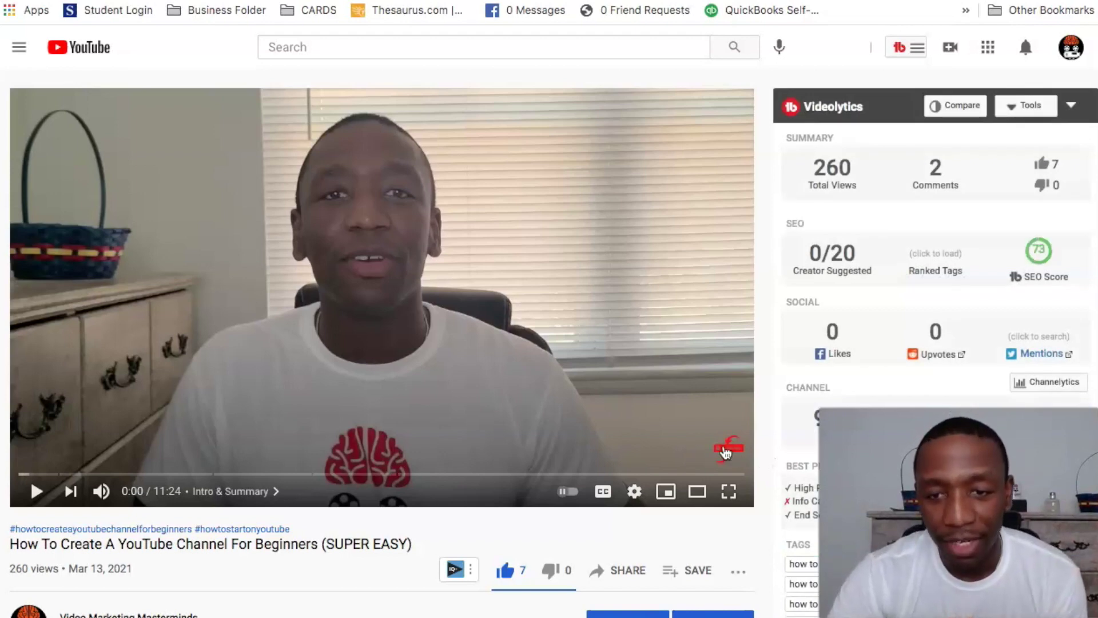
mouse_move(726, 451)
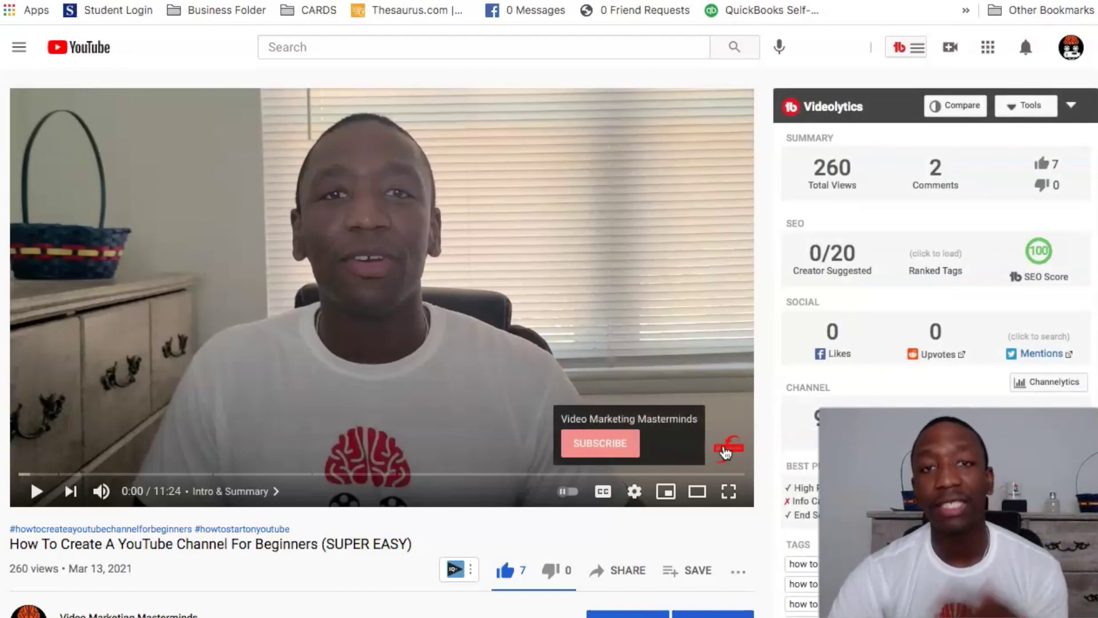